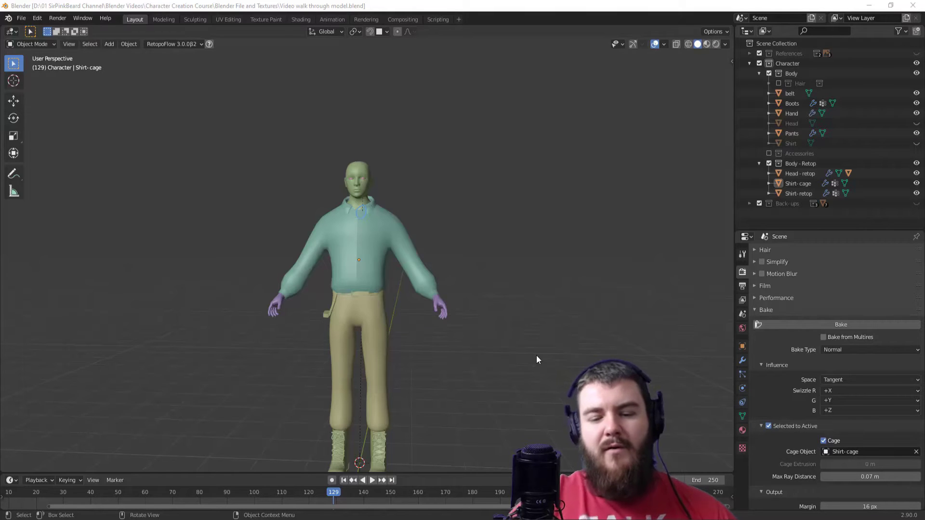
- Draw eight-segment contour rings around the thumb's base, middle joint and tip, and insert a loop between each pair
key(alt+Tab)
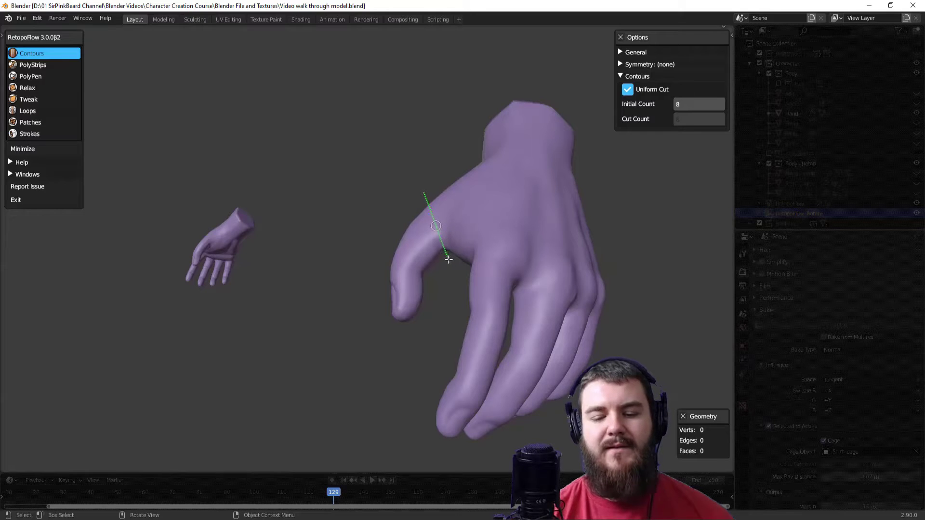
drag(448, 259, 448, 260)
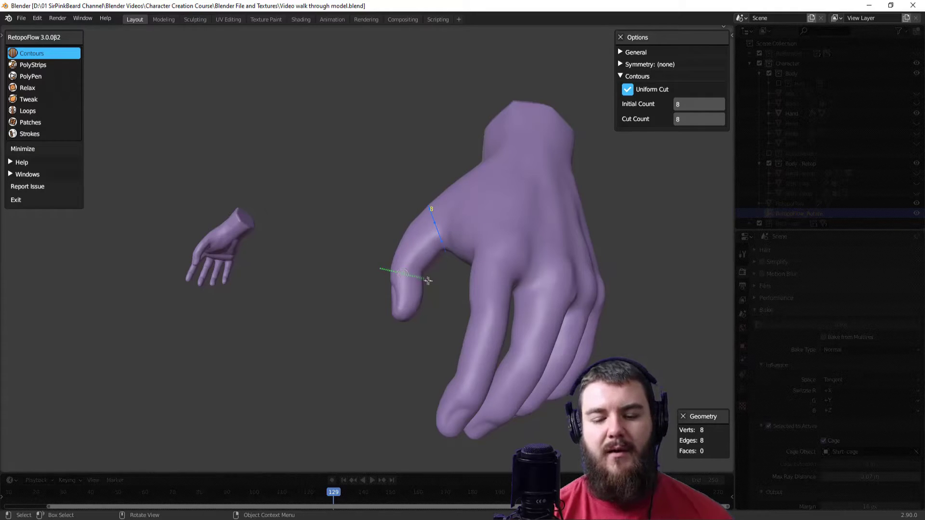
drag(434, 275, 434, 275)
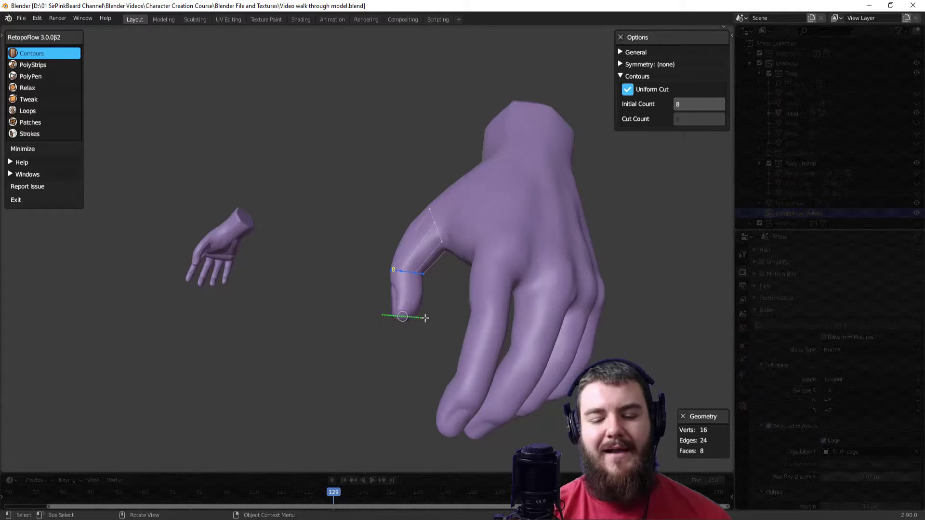
drag(425, 318, 429, 319)
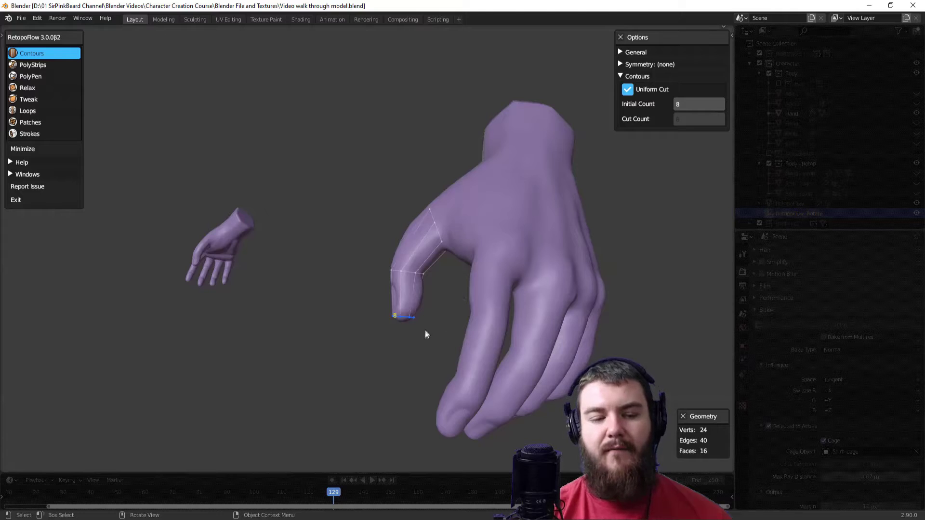
key(6)
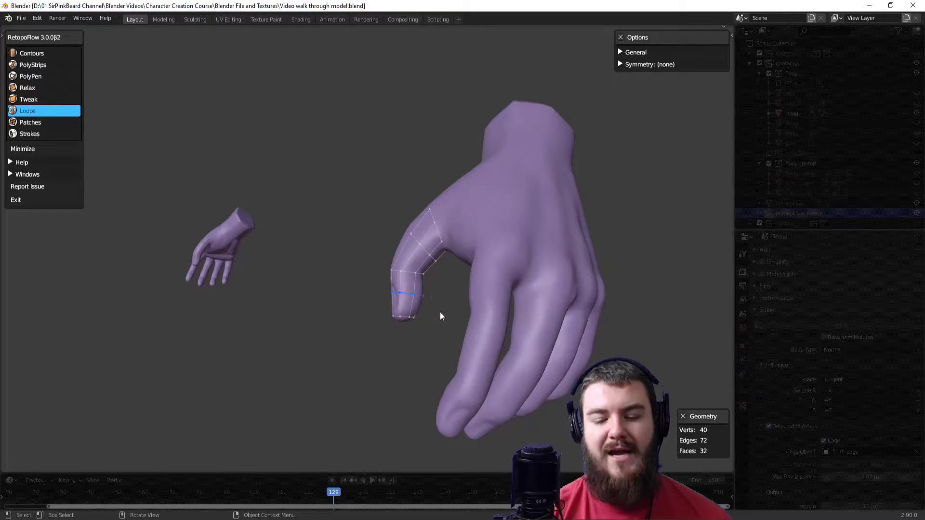
- Draw four eight-segment contour rings along the index finger, from the knuckle to the fingertip
key(1)
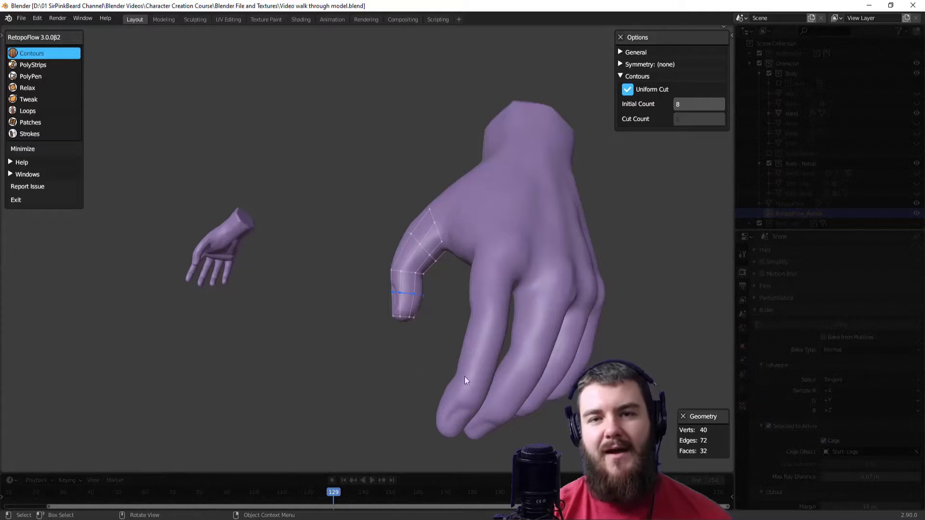
middle_drag(570, 340, 530, 313)
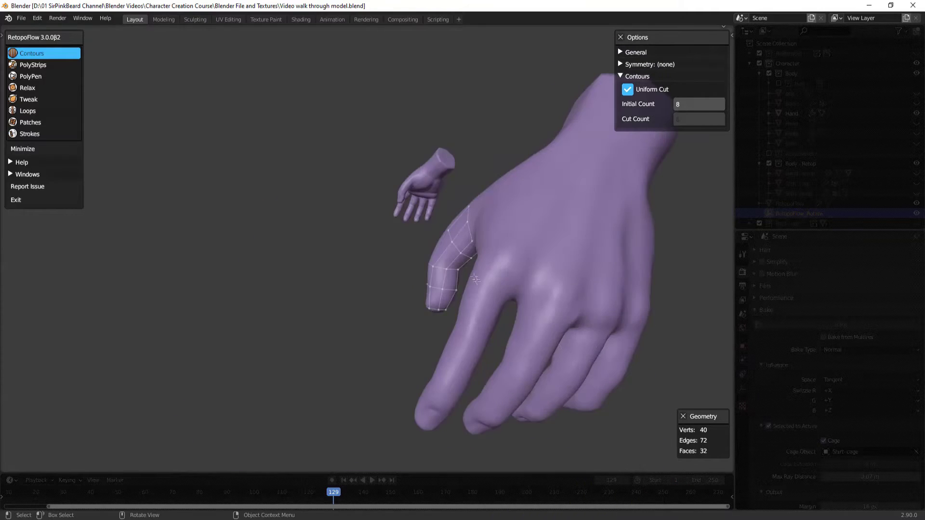
ctrl+drag(474, 277, 509, 304)
middle_drag(528, 347, 641, 291)
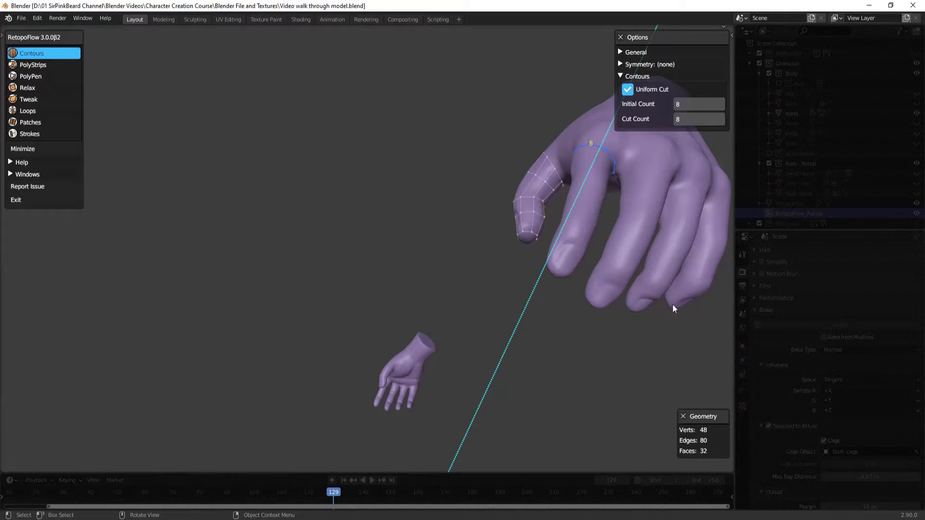
middle_drag(672, 305, 723, 337)
ctrl+drag(562, 344, 597, 345)
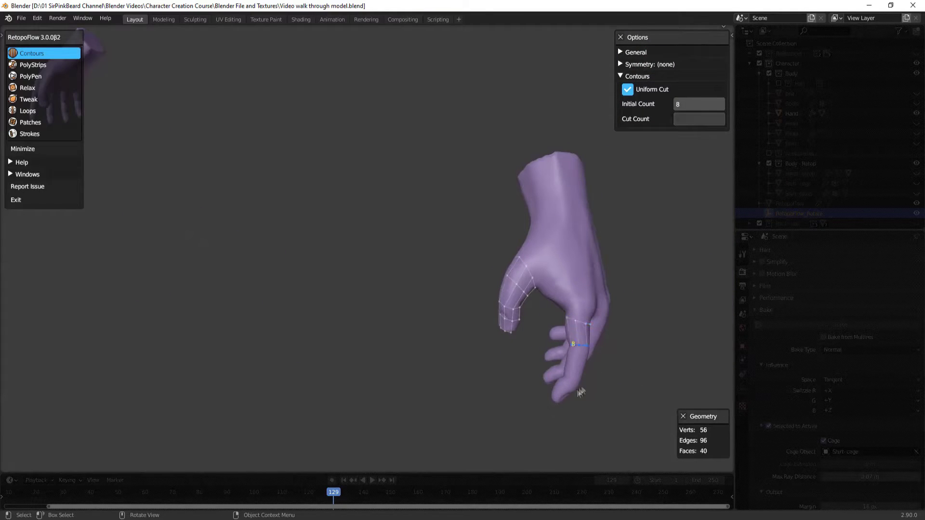
drag(576, 393, 562, 403)
middle_drag(561, 403, 566, 348)
- Draw an eight-segment contour ring around the base of the middle finger and align it with the knuckle
drag(441, 273, 493, 307)
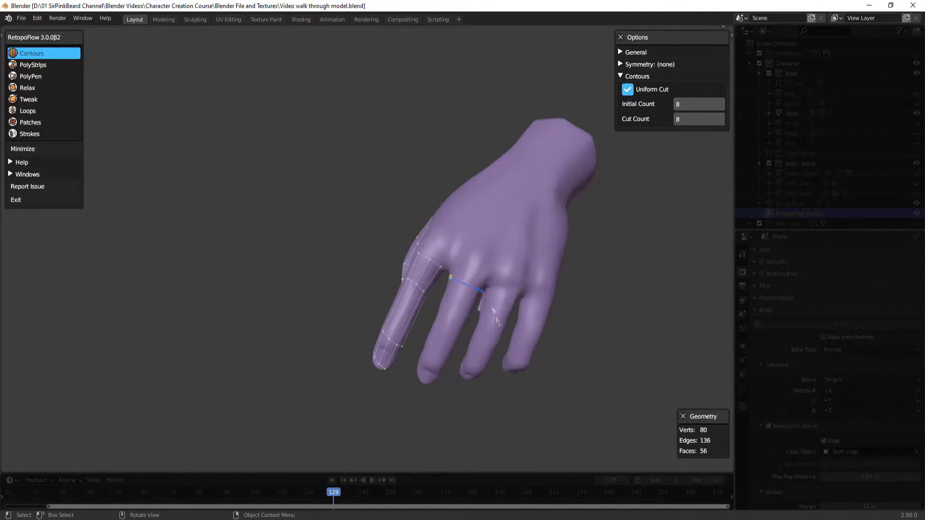
middle_drag(493, 308, 612, 322)
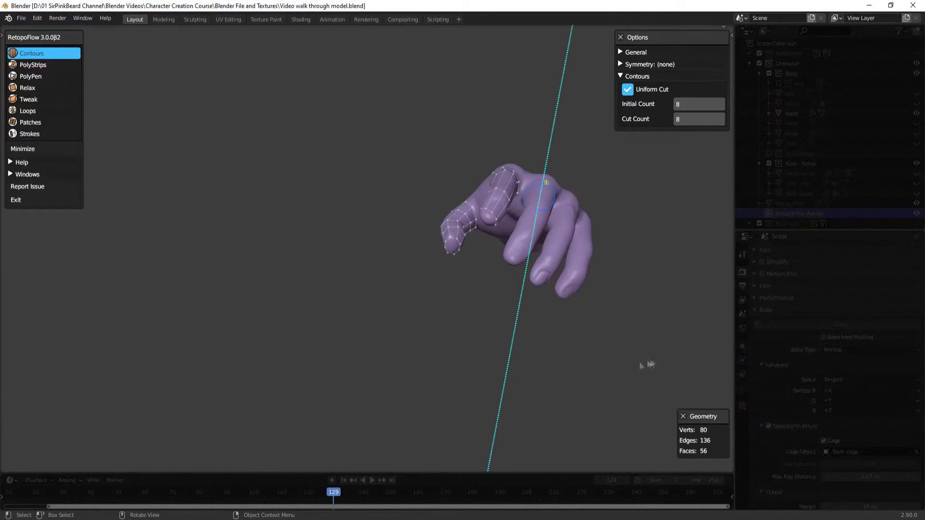
click(677, 343)
middle_drag(655, 322, 506, 228)
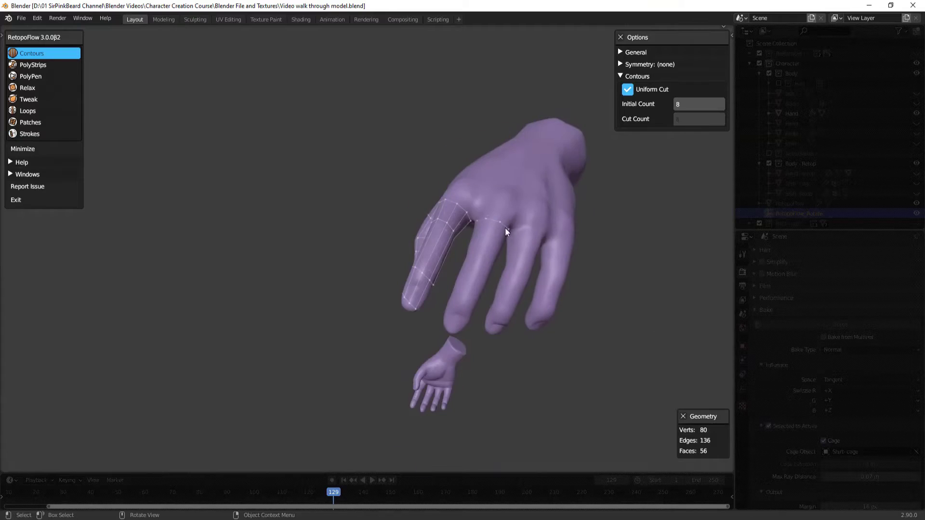
click(505, 228)
- Add three contour rings down the middle finger to its tip, moving and rotating the lower-joint ring to follow the finger
middle_drag(495, 285, 530, 301)
mouse_move(513, 298)
ctrl+mouse_down()
mouse_move(543, 314)
mouse_move(525, 352)
ctrl+mouse_up()
middle_drag(525, 351, 547, 343)
key(g)
click(562, 320)
key(r)
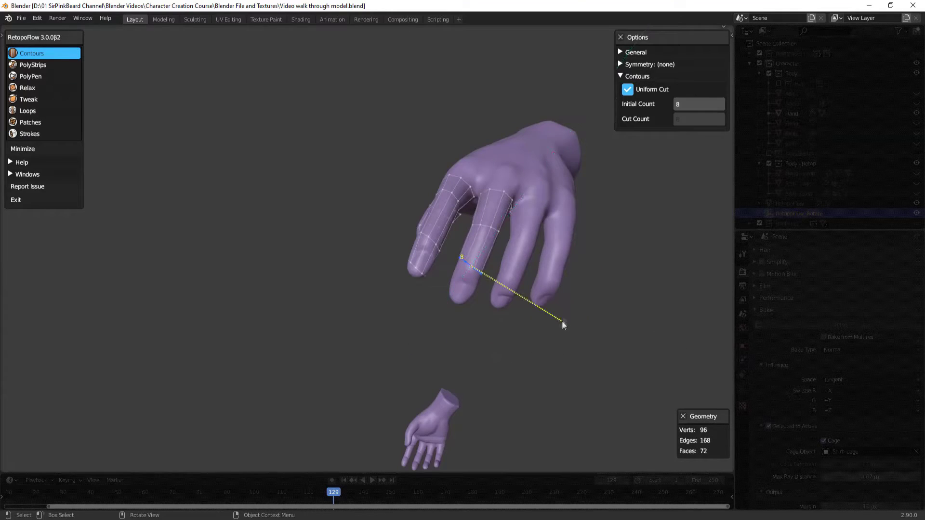
click(566, 295)
ctrl+drag(478, 305, 481, 306)
- Draw an eight-segment contour ring around the base of the ring finger, then move and rotate it into alignment
middle_drag(548, 313, 481, 284)
ctrl+drag(428, 272, 468, 283)
middle_drag(492, 306, 487, 351)
key(g)
key(r)
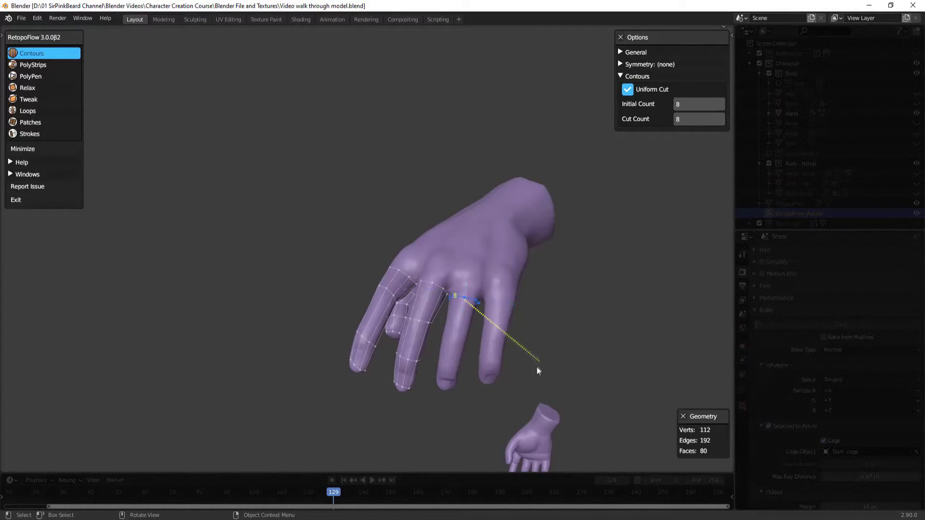
click(536, 364)
- Add three more contour rings along the ring finger to its tip and rotate the lower-joint ring
middle_drag(536, 363, 520, 348)
ctrl+drag(472, 345, 498, 359)
ctrl+drag(462, 378, 490, 389)
middle_drag(492, 390, 512, 365)
key(r)
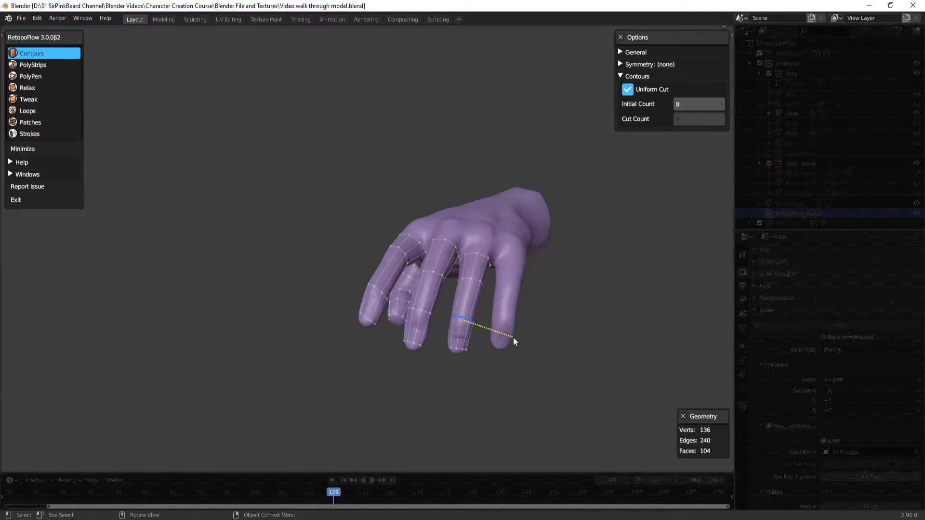
middle_drag(512, 339, 646, 382)
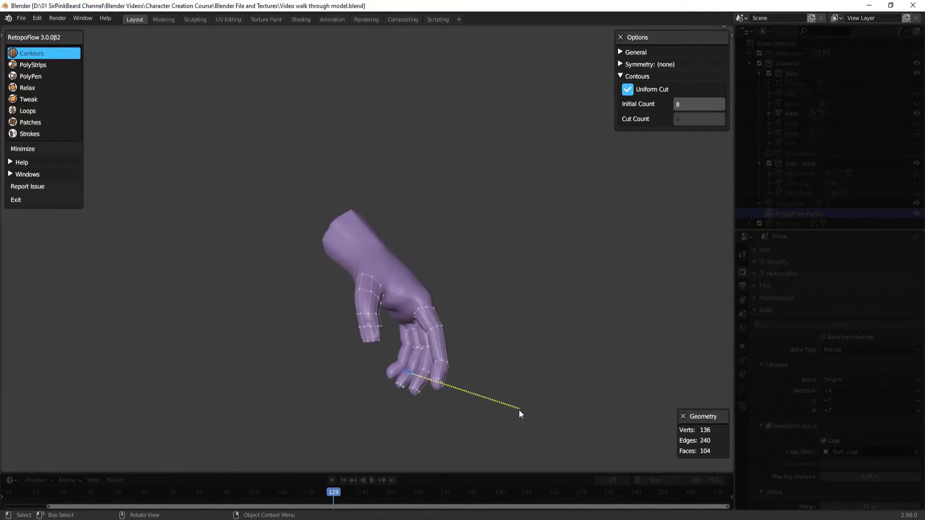
- Draw four eight-segment contour rings along the little finger, from its base to its tip
middle_drag(479, 432, 378, 324)
click(512, 326)
click(378, 324)
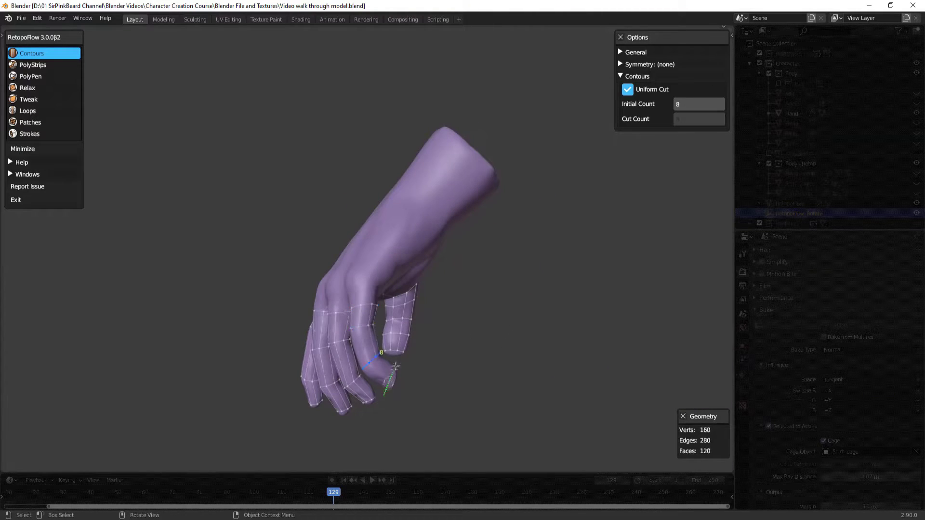
middle_drag(448, 362, 390, 419)
middle_drag(383, 384, 479, 442)
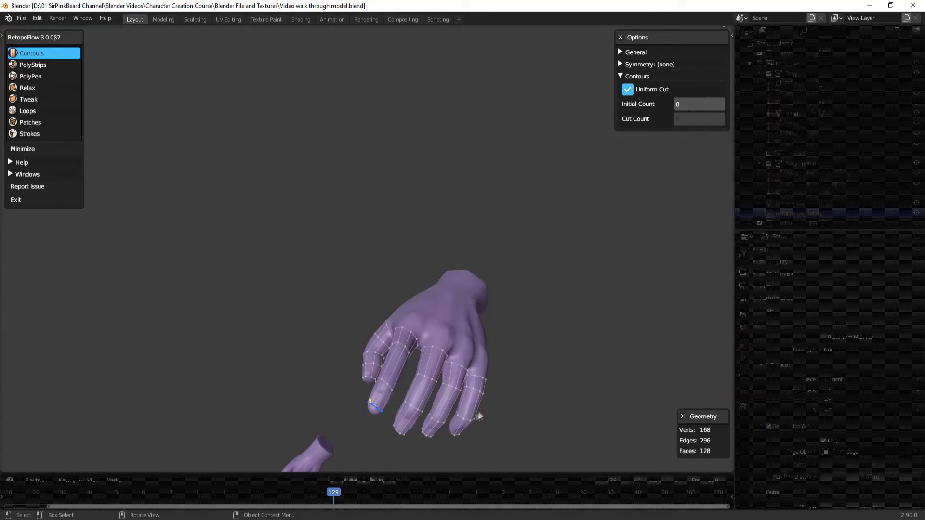
- Insert extra edge loops between the contour rings on all four fingers with the Loops tool, and reload RetopoFlow
middle_drag(541, 345, 424, 352)
key(6)
ctrl+click(405, 341)
ctrl+click(436, 366)
ctrl+click(423, 391)
middle_drag(410, 462, 422, 381)
ctrl+click(422, 373)
middle_drag(493, 364, 487, 324)
ctrl+click(485, 319)
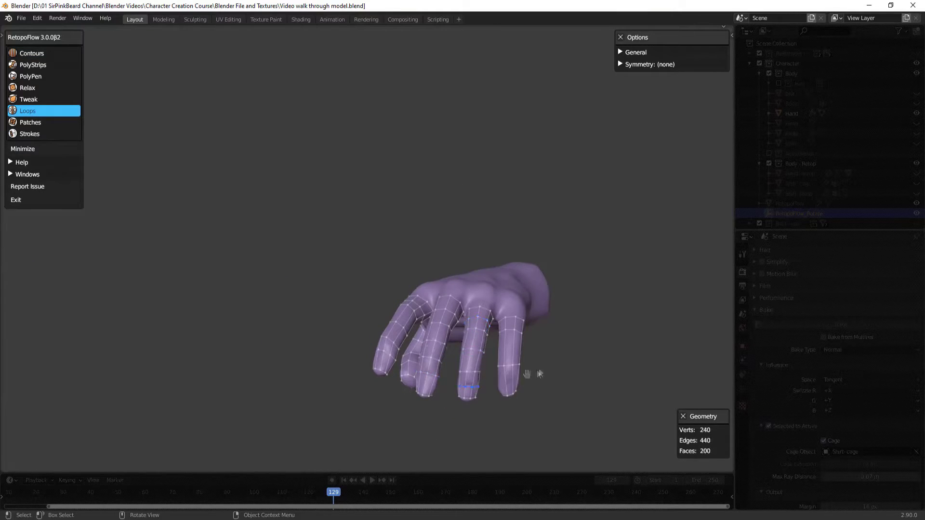
middle_drag(540, 374, 515, 357)
middle_drag(523, 310, 497, 352)
key(Tab)
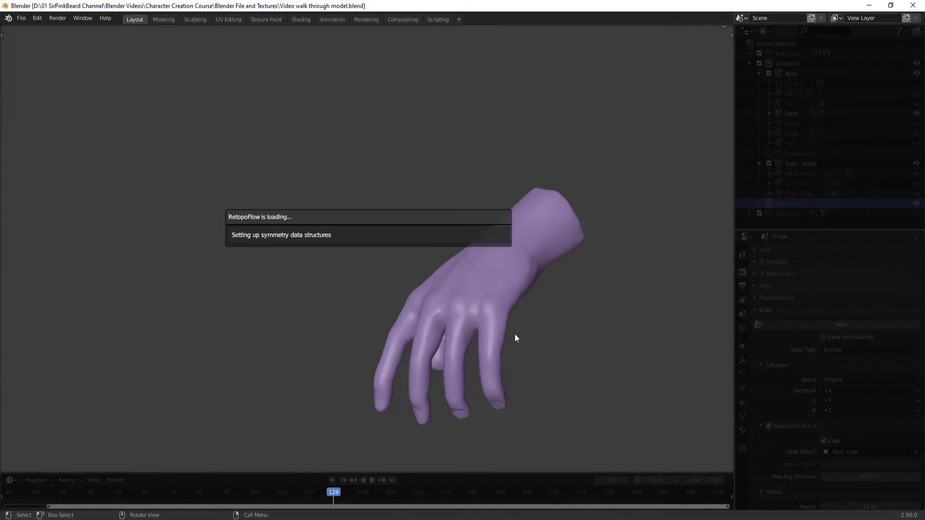
key(1)
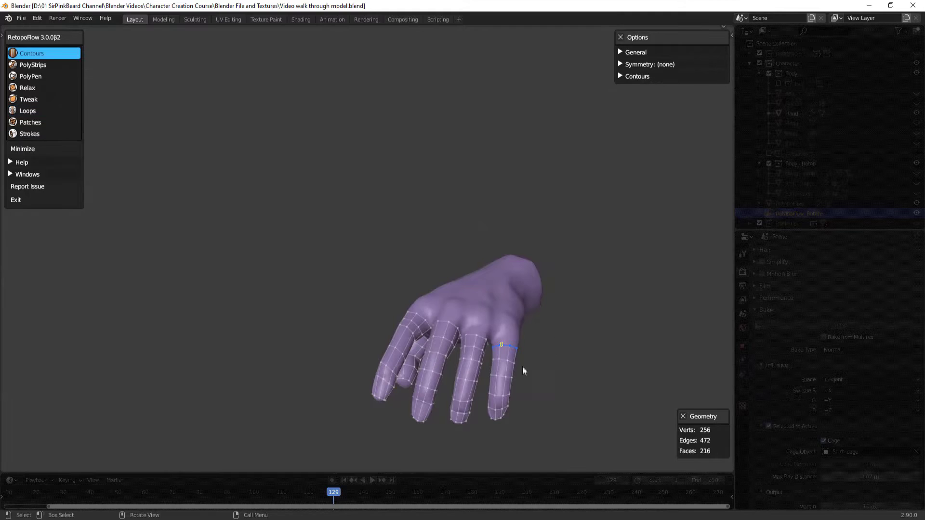
- Close the open end of the thumb mesh with PolyPen faces across the thumb tip
middle_drag(522, 367, 584, 247)
key(3)
scroll(426, 269, up, 5)
scroll(425, 268, down, 5)
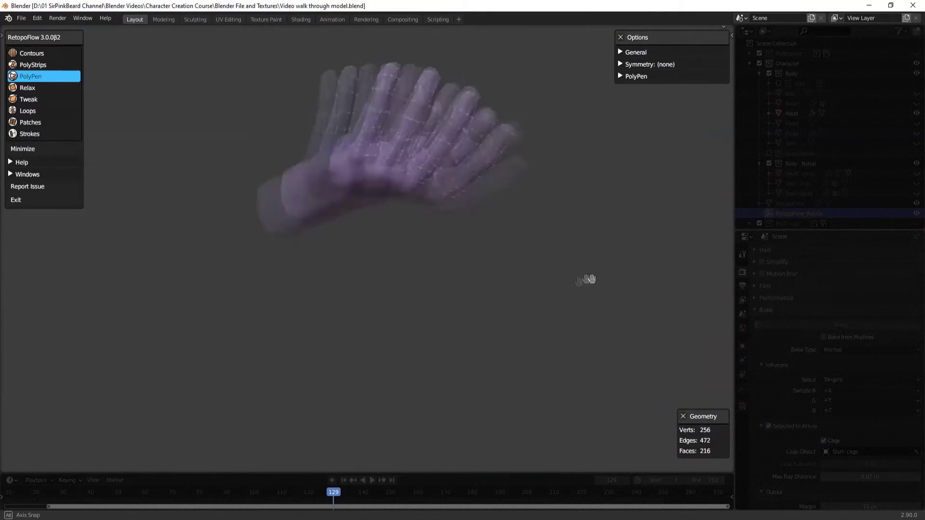
middle_drag(589, 279, 210, 330)
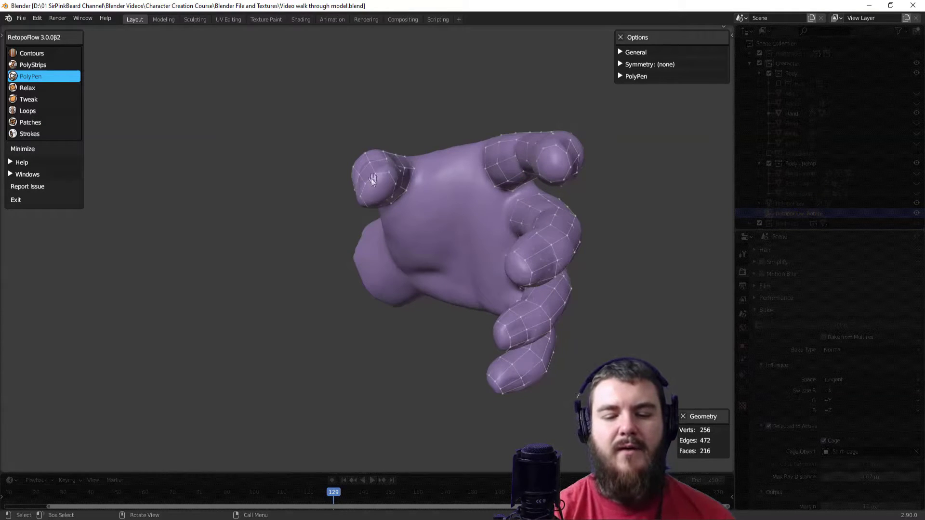
middle_drag(371, 179, 438, 256)
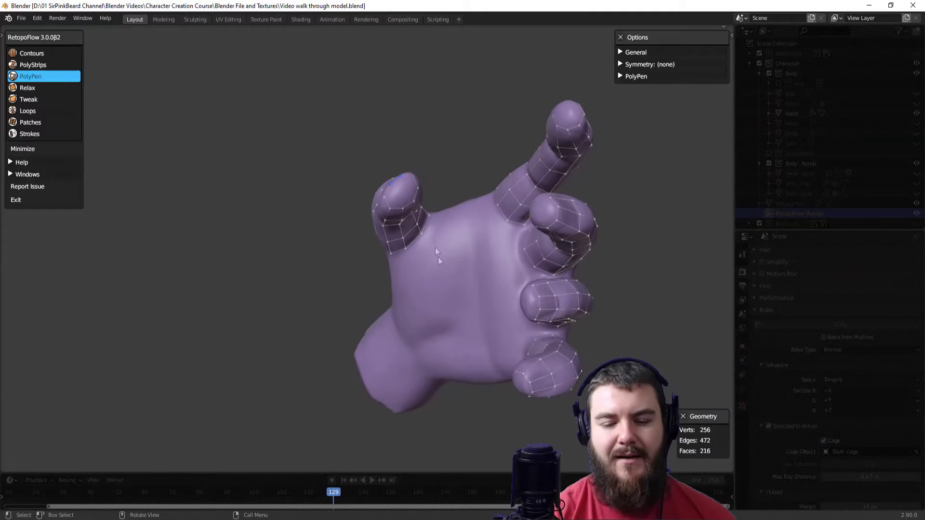
click(413, 208)
middle_drag(392, 203, 443, 217)
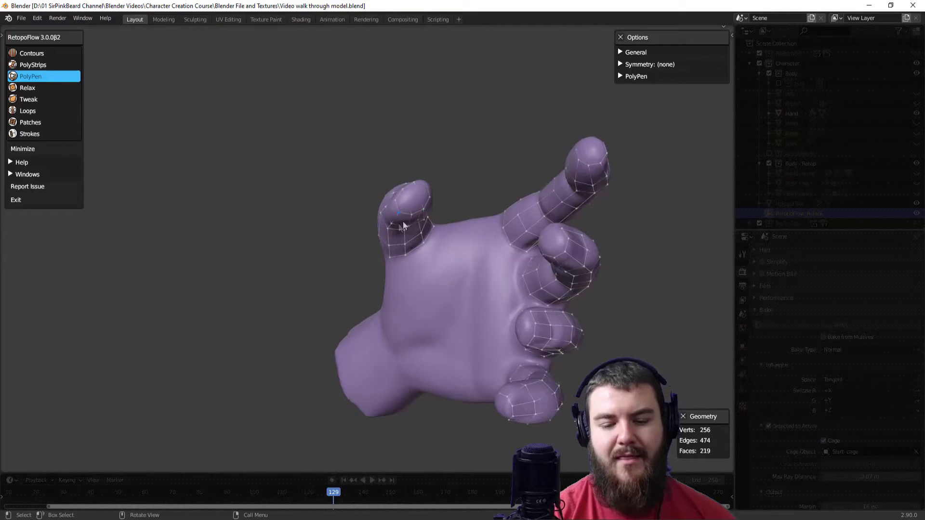
middle_drag(429, 217, 420, 203)
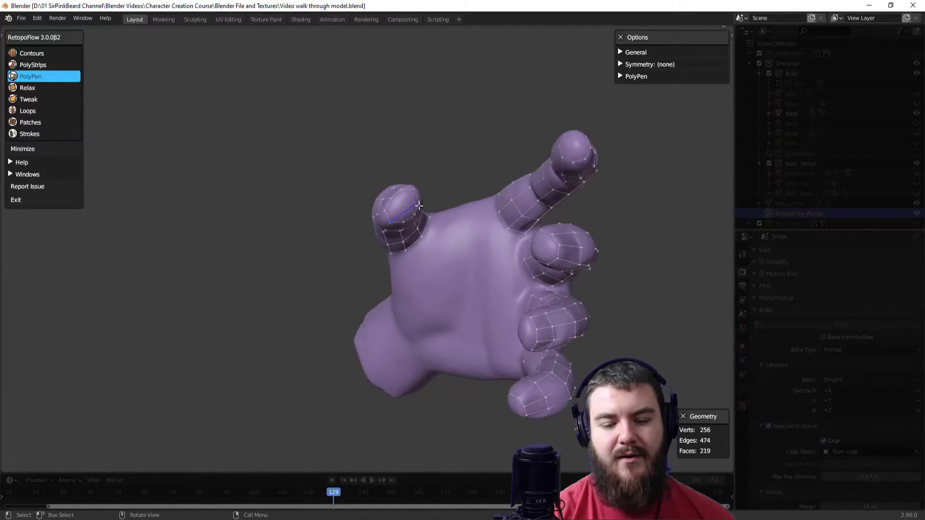
click(407, 211)
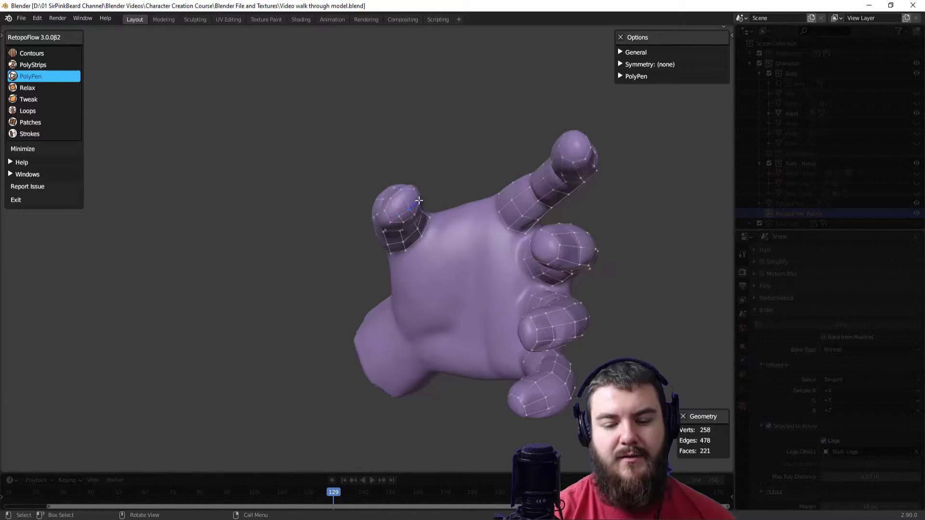
middle_drag(432, 229, 411, 243)
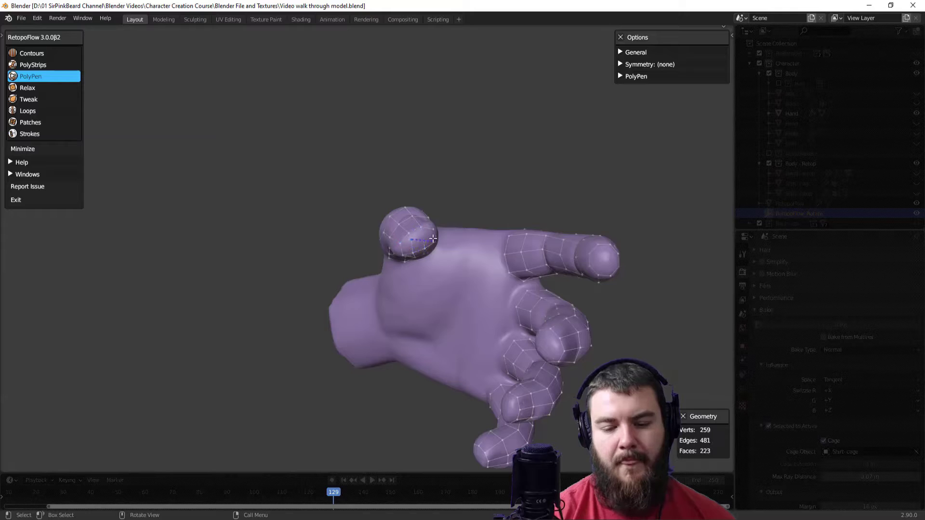
click(439, 235)
mouse_move(439, 234)
middle_down()
mouse_move(417, 244)
mouse_move(516, 204)
mouse_move(559, 156)
mouse_move(443, 207)
mouse_move(459, 360)
mouse_move(572, 274)
mouse_move(554, 312)
mouse_move(439, 266)
mouse_move(433, 221)
middle_up()
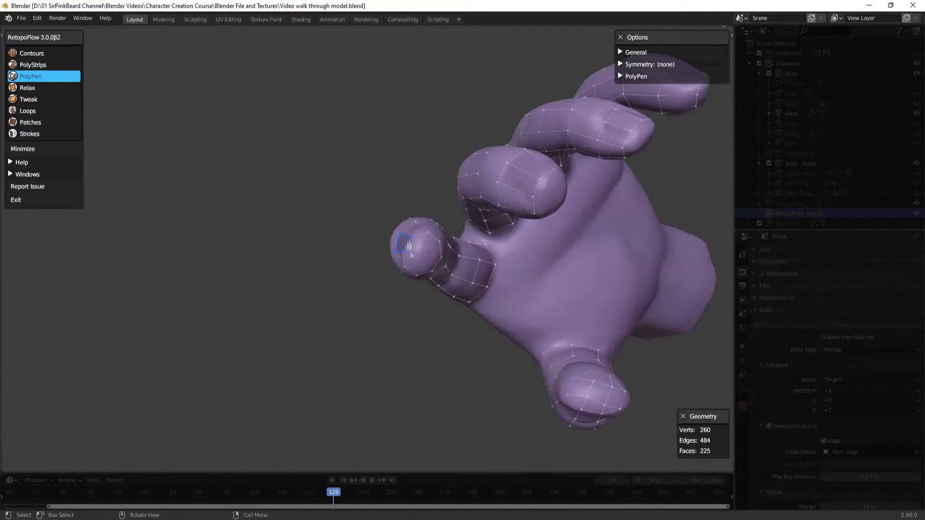
- Fill the open tip of the index finger mesh with PolyPen faces
middle_drag(417, 248, 431, 271)
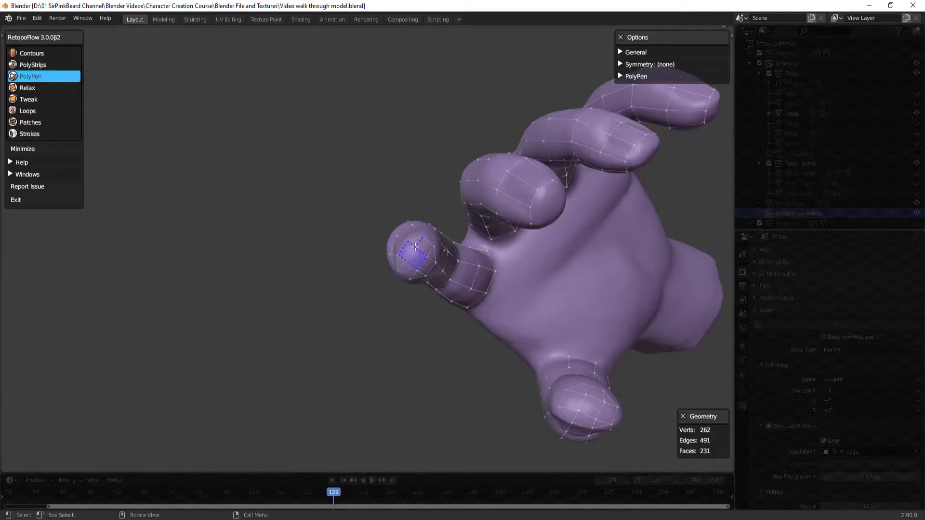
ctrl+click(399, 272)
middle_drag(493, 293, 459, 268)
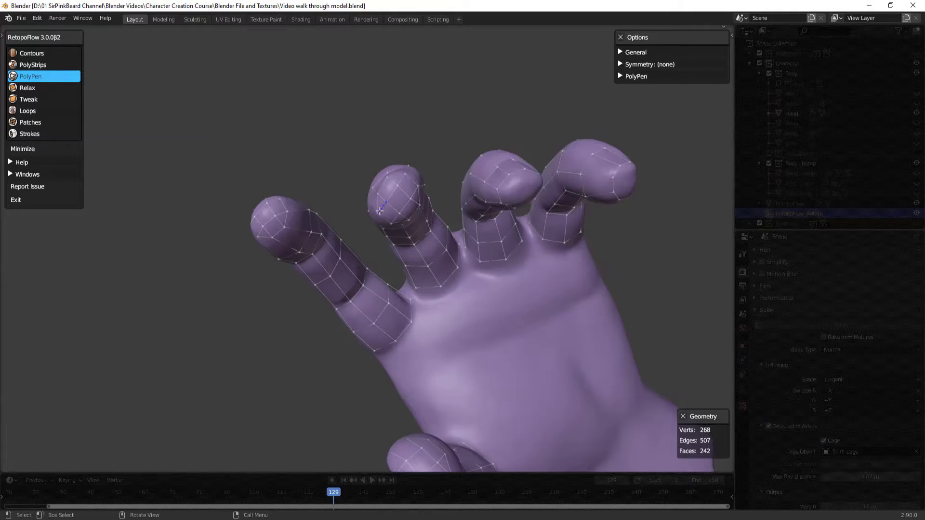
- Close the open tips of the middle, ring and little finger meshes with PolyPen faces, undoing the last misplaced edit
ctrl+click(380, 211)
middle_drag(479, 200, 444, 259)
middle_drag(421, 219, 441, 218)
ctrl+click(400, 188)
middle_drag(400, 188, 426, 210)
ctrl+click(396, 250)
click(392, 216)
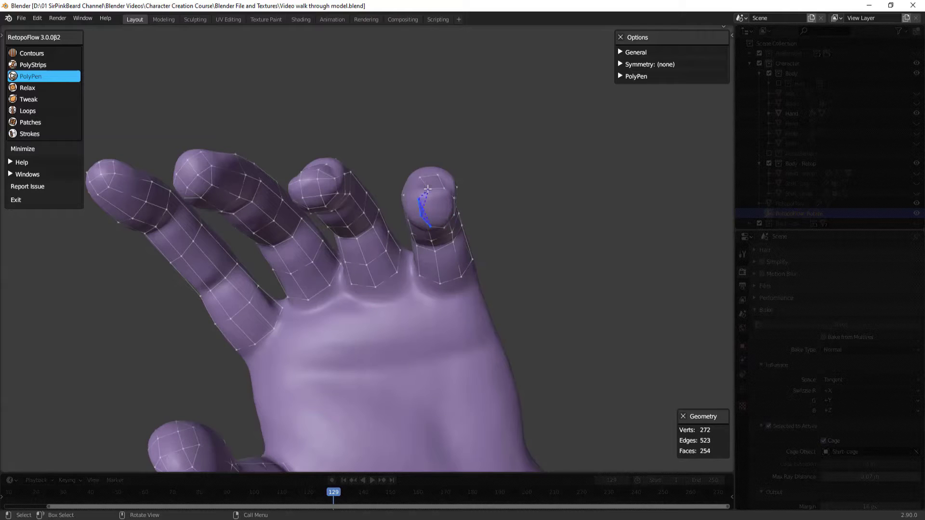
key(ctrl+z)
middle_drag(443, 212, 412, 166)
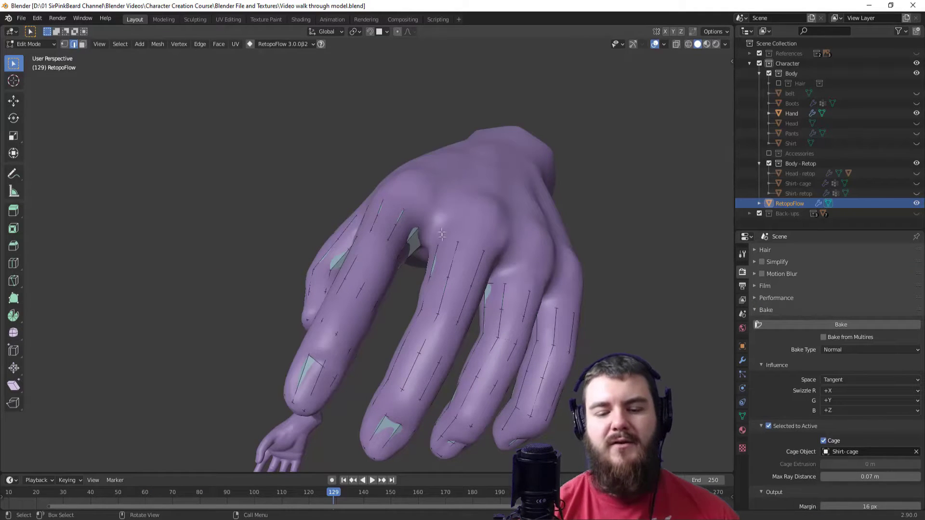
- Sketch annotation lines for the planned edge flow between the index and middle fingers, on both the back and palm sides
drag(426, 250, 443, 209)
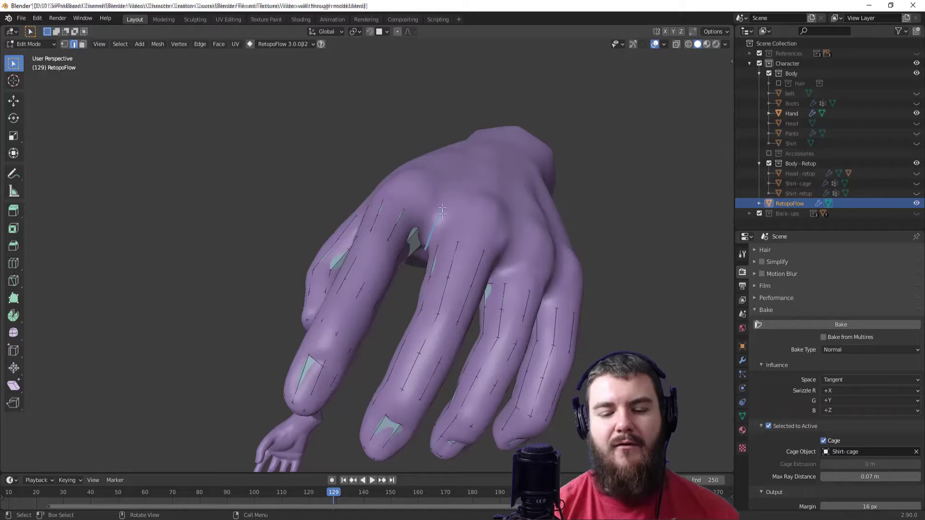
middle_drag(458, 236, 461, 254)
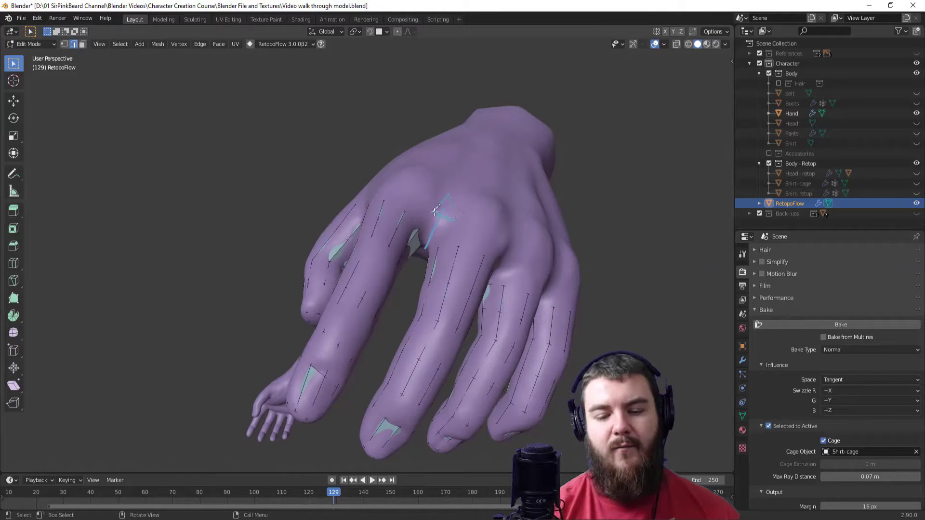
middle_drag(536, 236, 396, 264)
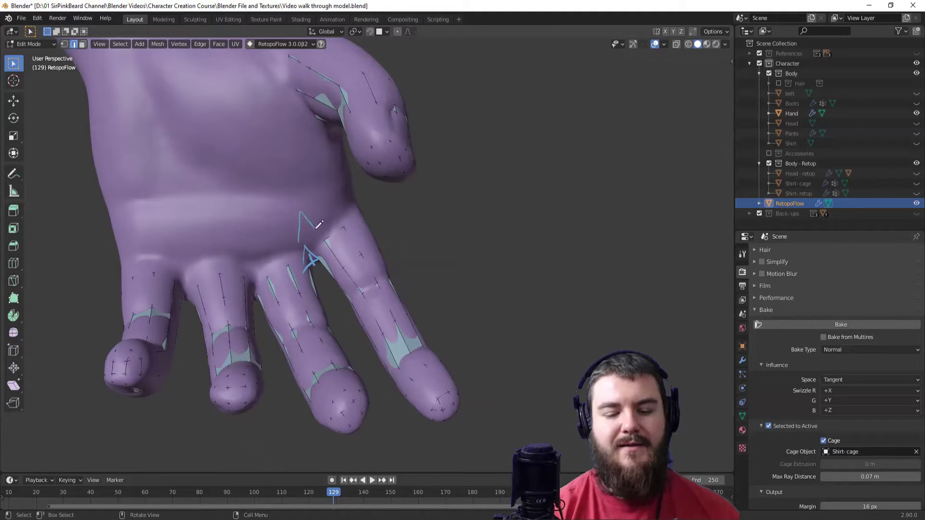
middle_drag(391, 272, 447, 268)
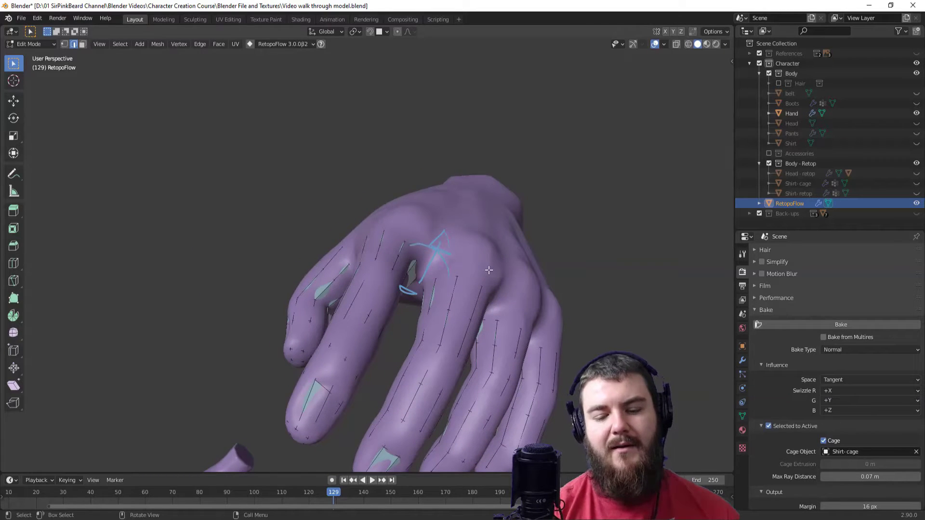
mouse_move(455, 302)
middle_down()
mouse_move(474, 272)
mouse_move(447, 253)
middle_up()
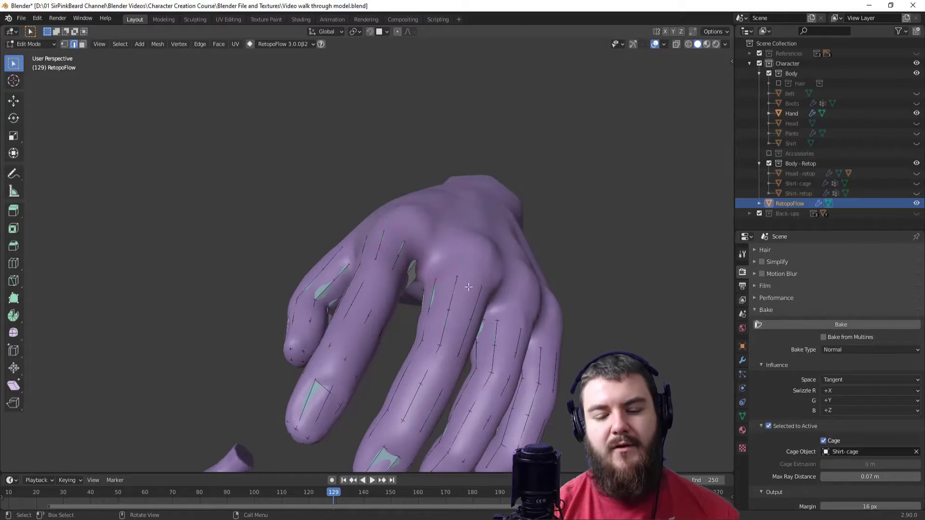
- Bridge the index and middle fingers on the back of the hand with PolyPen faces, restarting RetopoFlow
middle_drag(464, 300, 456, 314)
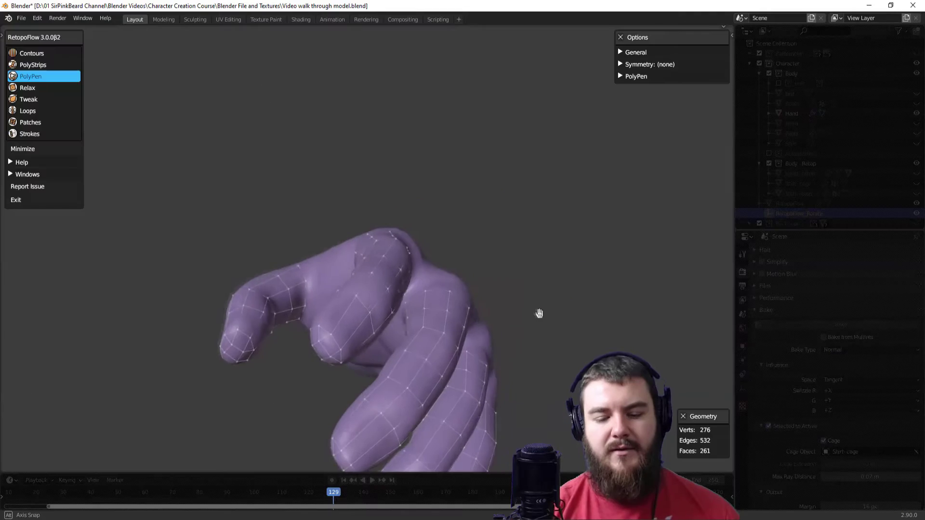
middle_drag(538, 314, 417, 302)
middle_drag(417, 260, 427, 277)
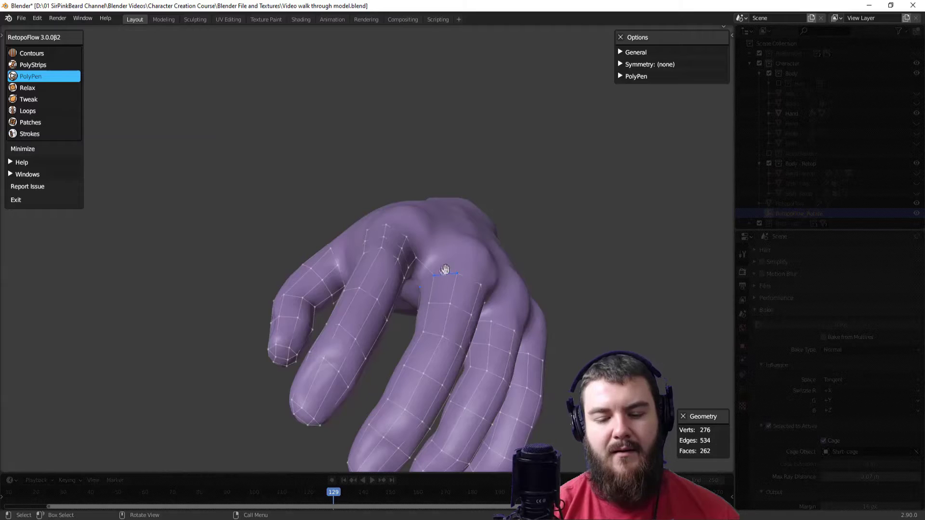
middle_drag(445, 270, 427, 284)
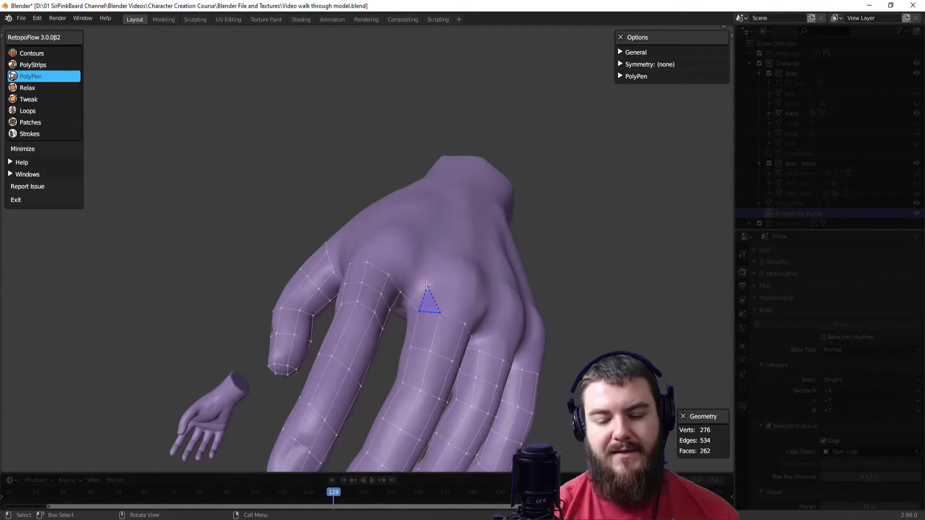
ctrl+click(423, 278)
ctrl+click(445, 286)
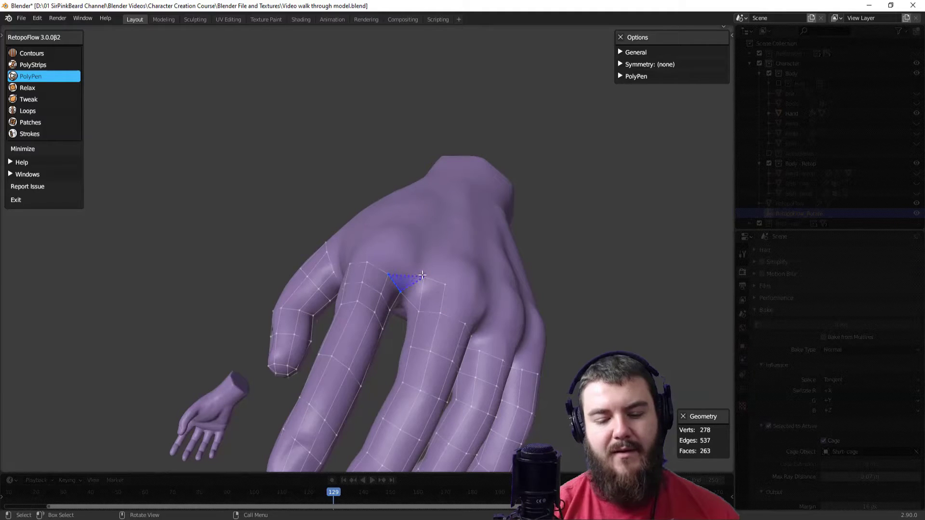
ctrl+click(407, 264)
- Add PolyPen faces on the palm side of the web between the index and middle fingers
middle_drag(433, 292, 392, 303)
ctrl+click(423, 286)
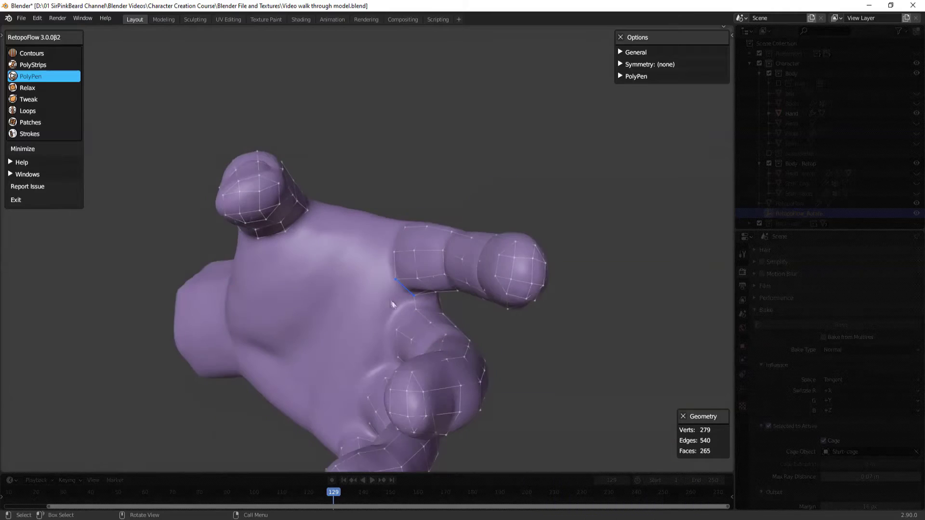
click(393, 303)
click(396, 311)
middle_drag(396, 310, 481, 304)
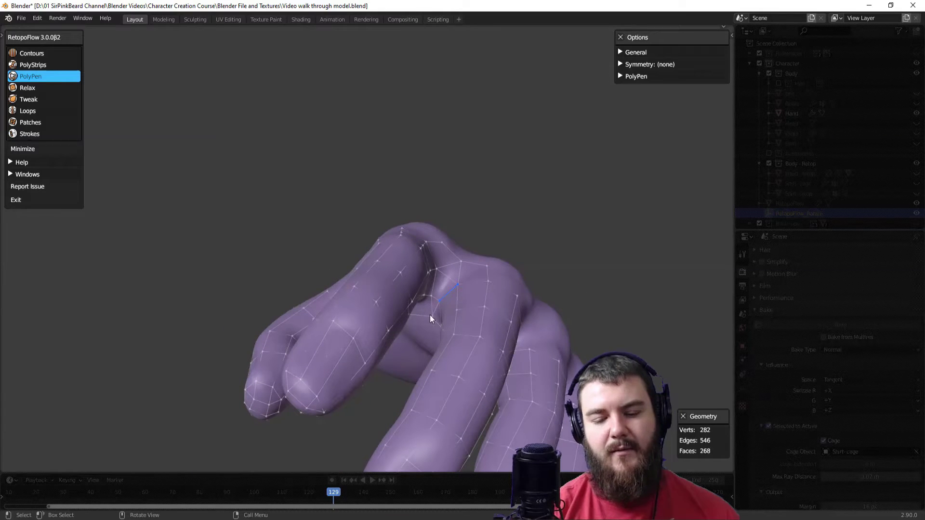
middle_drag(428, 323, 524, 353)
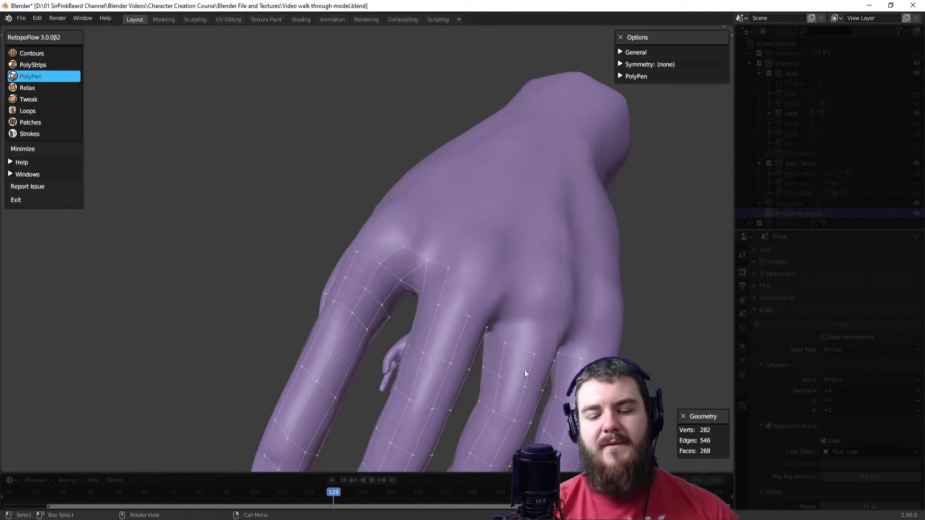
- Add a PolyPen quad over the middle finger's knuckle and save the file
click(442, 287)
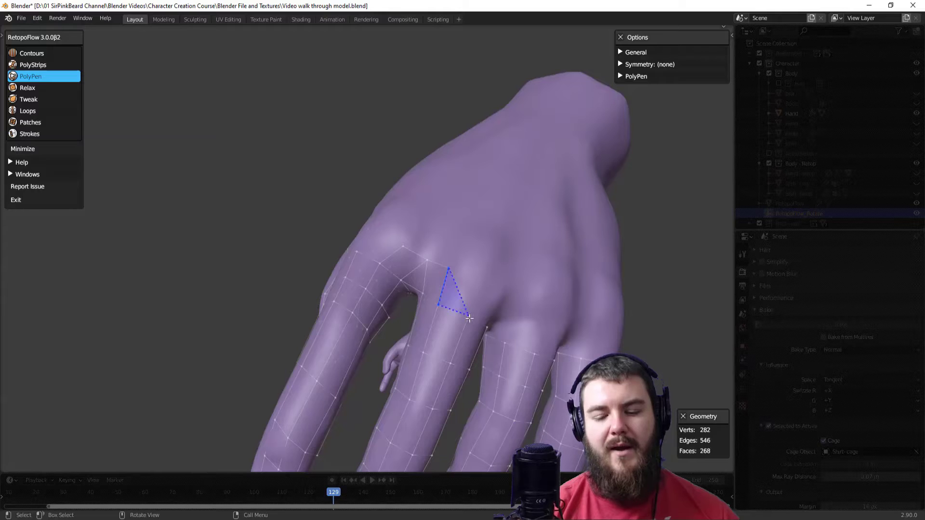
click(477, 286)
middle_drag(565, 315, 519, 296)
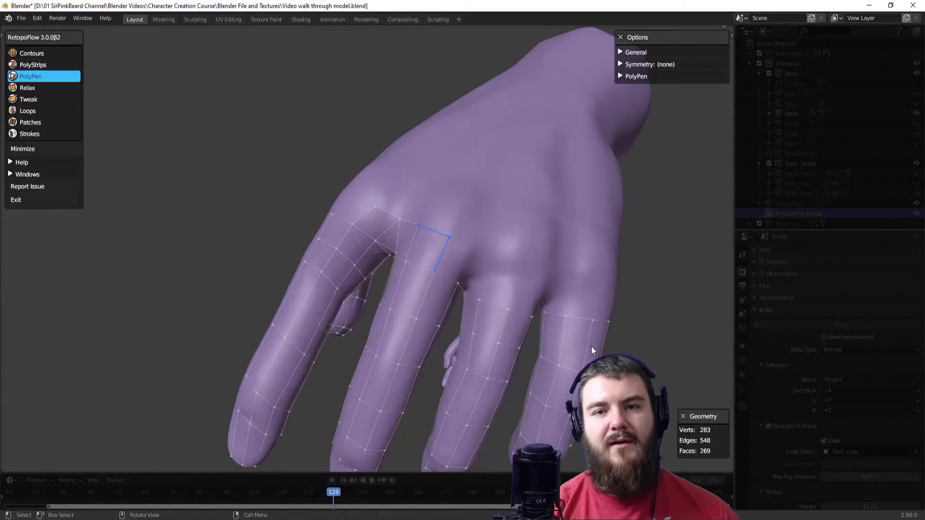
key(ctrl+s)
- Build a PolyPen quad over the ring finger's knuckle and bridge it to the middle finger on the back of the hand
middle_drag(192, 262, 502, 272)
click(503, 251)
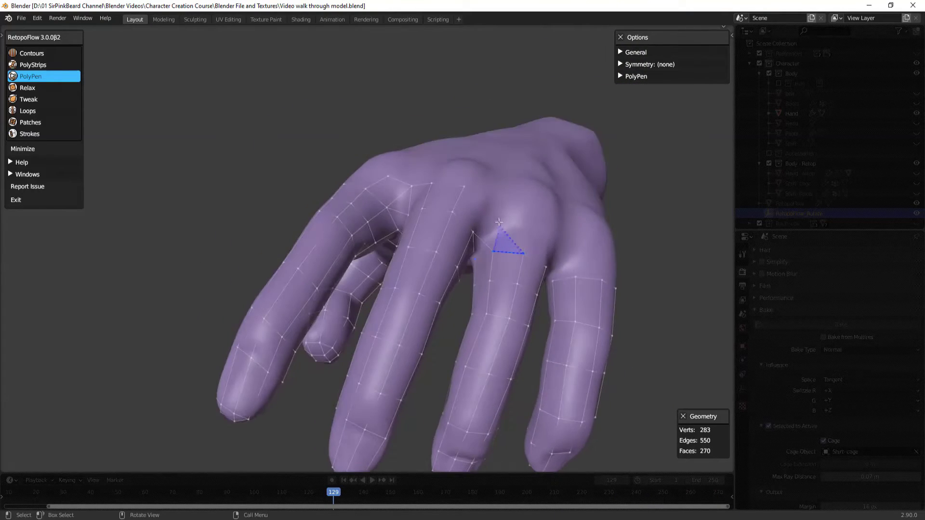
ctrl+click(500, 214)
ctrl+click(526, 214)
click(469, 231)
middle_drag(470, 232, 476, 239)
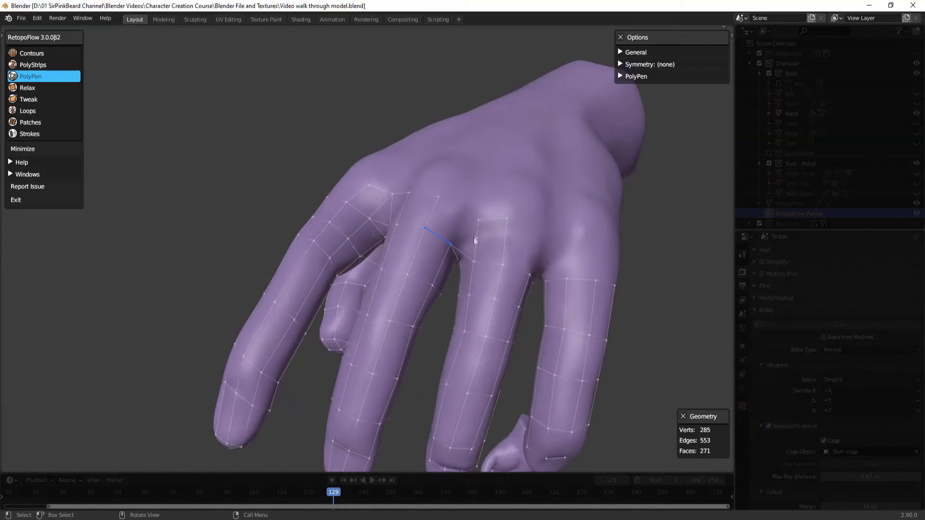
click(478, 221)
middle_drag(487, 277, 455, 239)
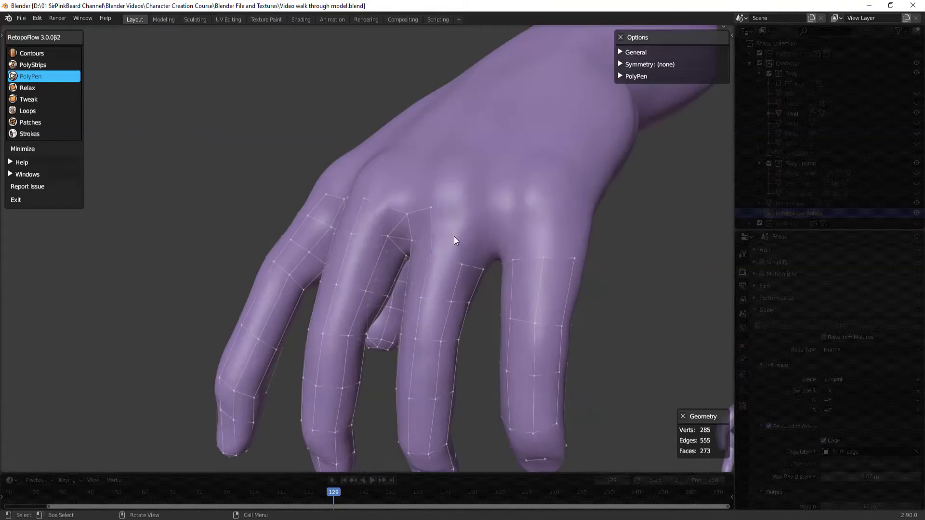
- Link the bases of the middle and ring fingers with PolyPen faces on the palm side
middle_drag(495, 288, 489, 248)
click(477, 260)
ctrl+click(499, 274)
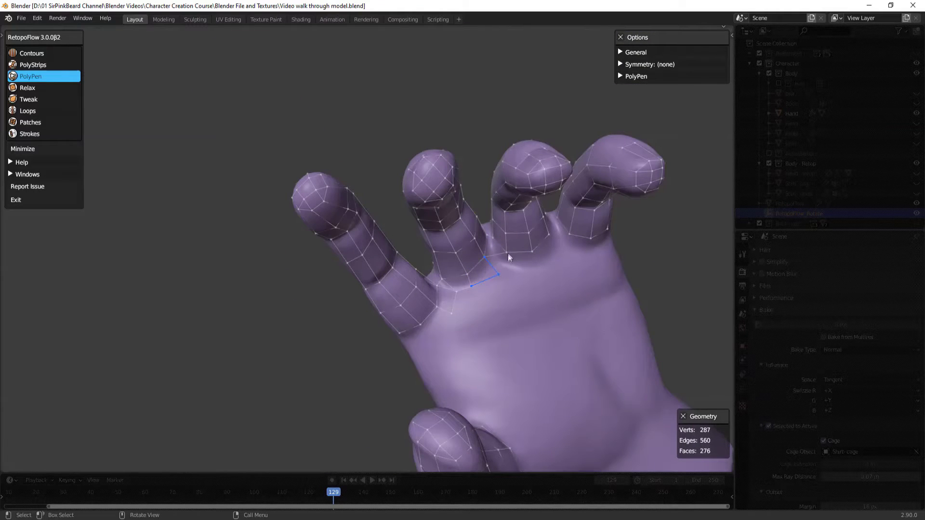
ctrl+click(508, 253)
ctrl+click(538, 269)
ctrl+click(501, 264)
- Extend the PolyPen faces around the base of the ring finger toward the little finger
middle_drag(539, 252, 512, 296)
ctrl+click(432, 306)
ctrl+click(461, 297)
ctrl+click(487, 270)
ctrl+click(514, 269)
ctrl+click(474, 245)
ctrl+click(473, 258)
- Delete the outer edge of the stray triangle between the ring and little fingers
click(430, 328)
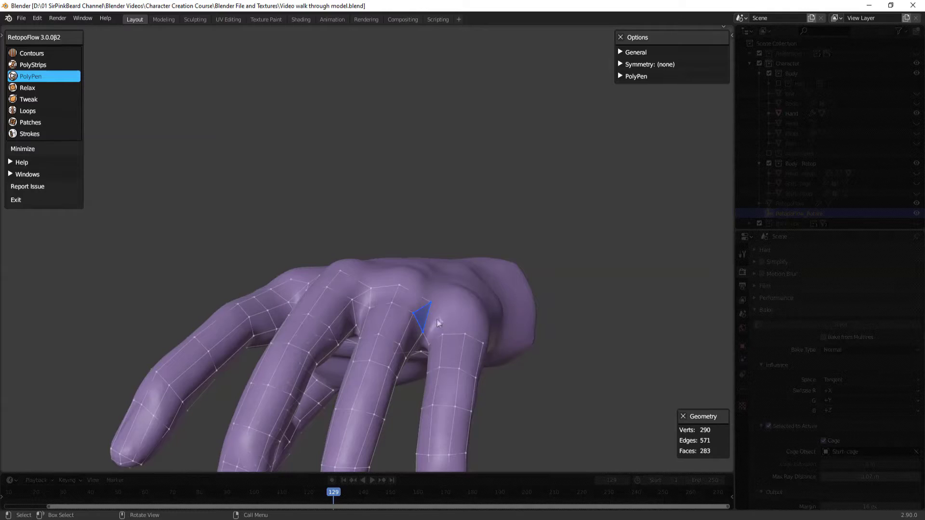
middle_drag(437, 340, 429, 371)
key(x)
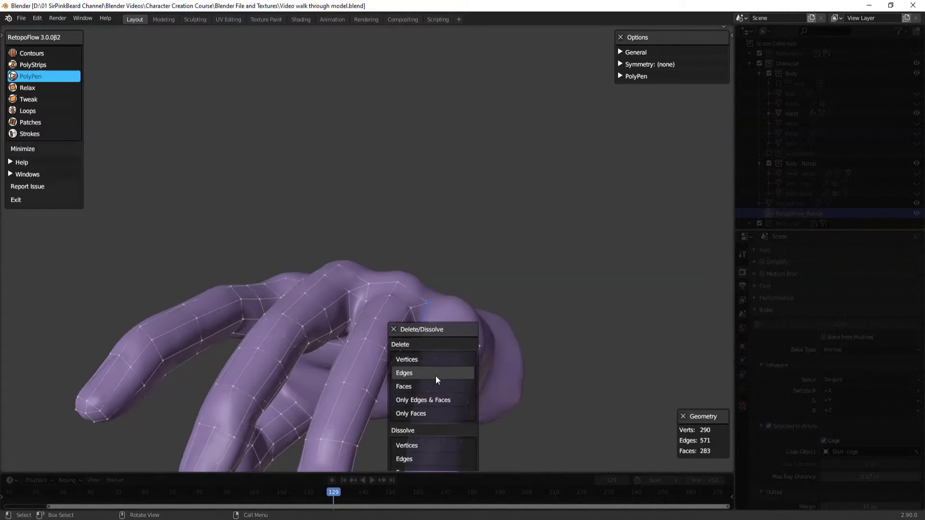
click(436, 375)
- Add a PolyPen quad over the little finger's knuckle and bridge it to the ring finger
middle_drag(430, 338, 485, 333)
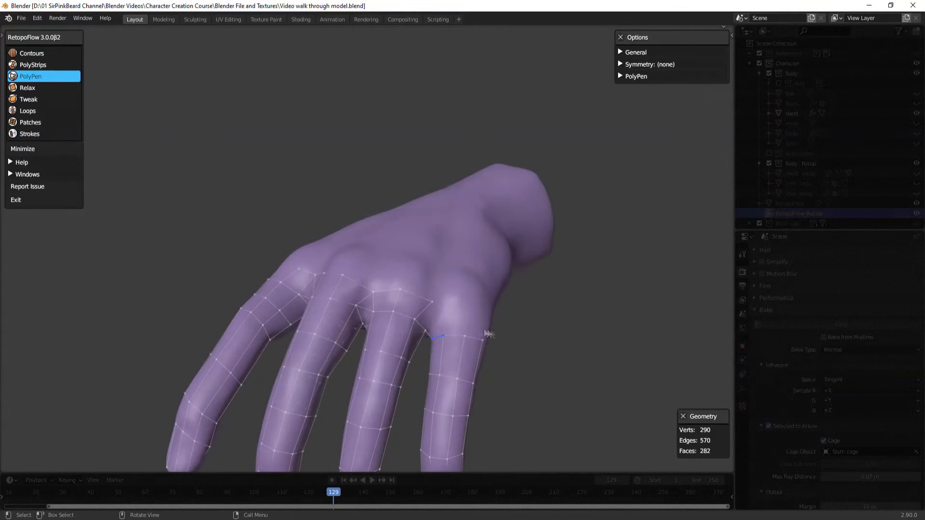
ctrl+click(445, 307)
ctrl+click(465, 307)
middle_drag(469, 308, 473, 289)
ctrl+click(417, 316)
middle_drag(418, 318, 439, 357)
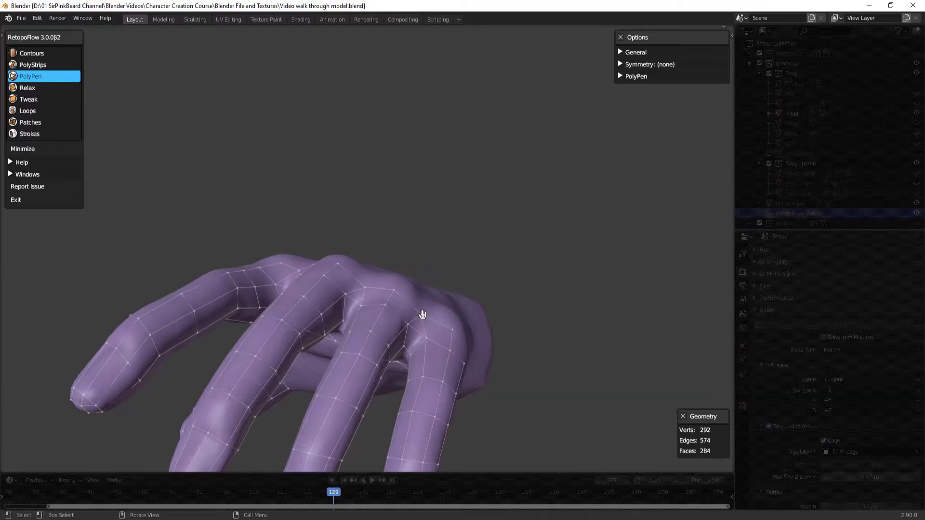
middle_drag(447, 326, 425, 271)
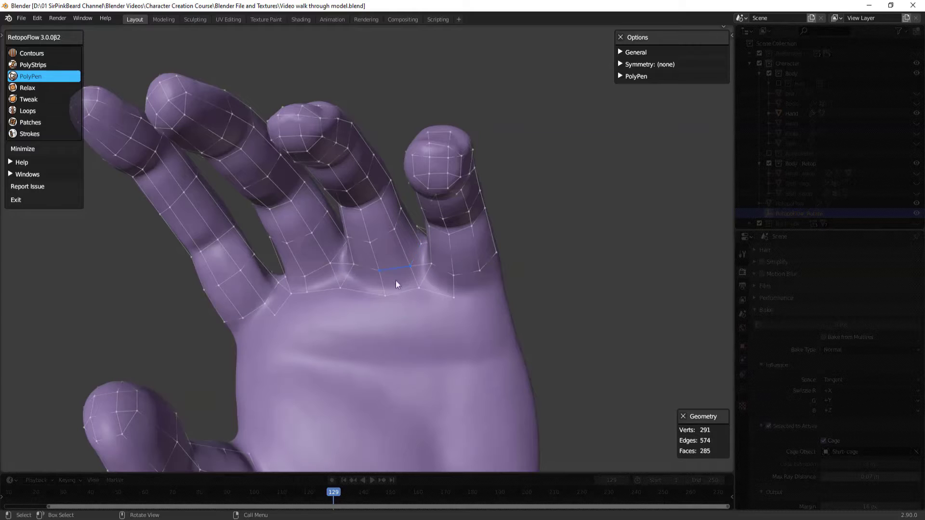
- Add a PolyPen quad over the index finger's knuckle to continue the row across the back of the hand
middle_drag(458, 309, 481, 298)
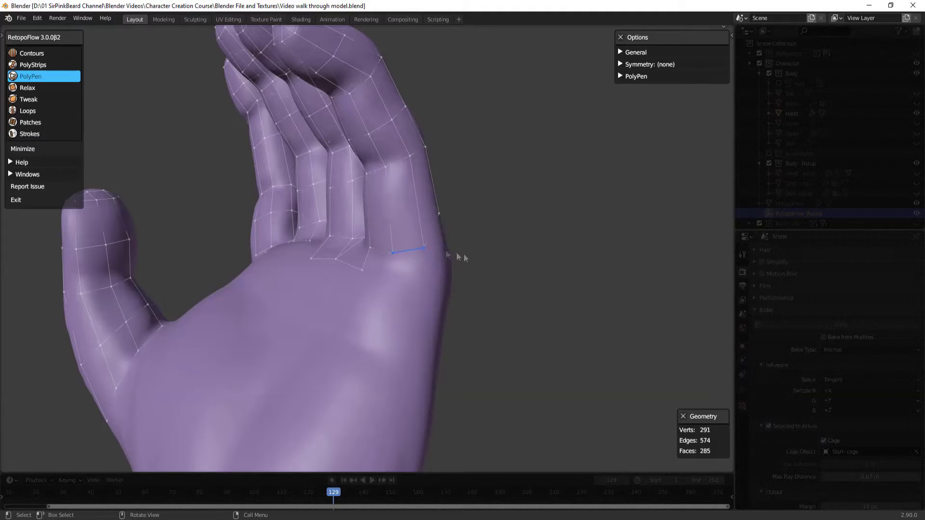
middle_drag(459, 259, 388, 241)
key(g)
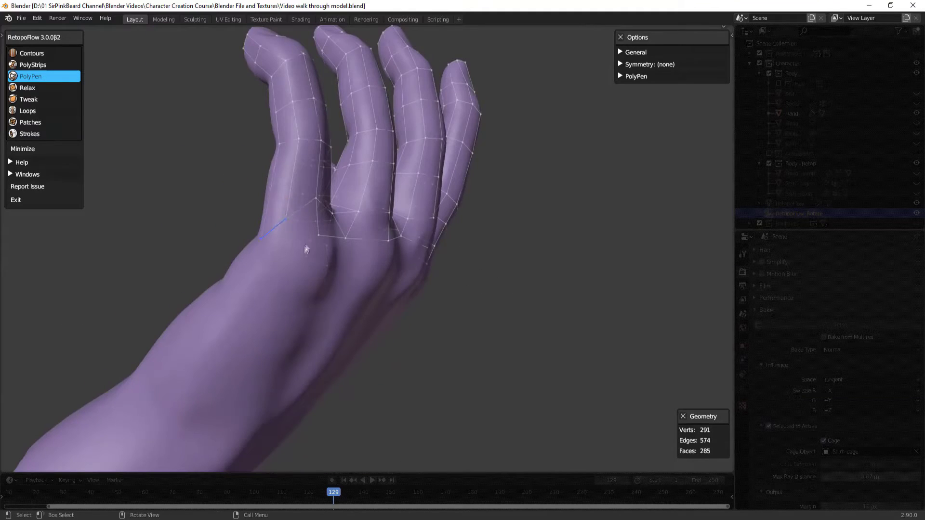
middle_drag(317, 249, 364, 207)
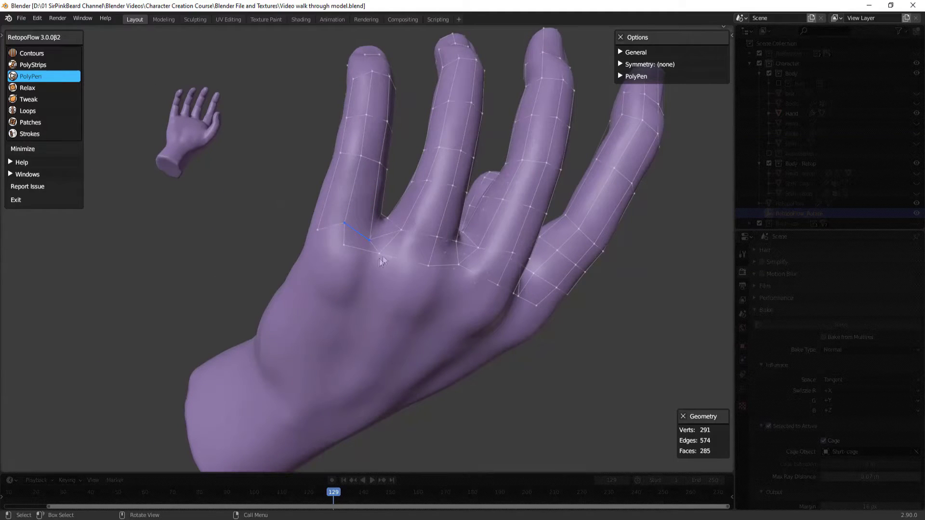
middle_drag(401, 282, 417, 267)
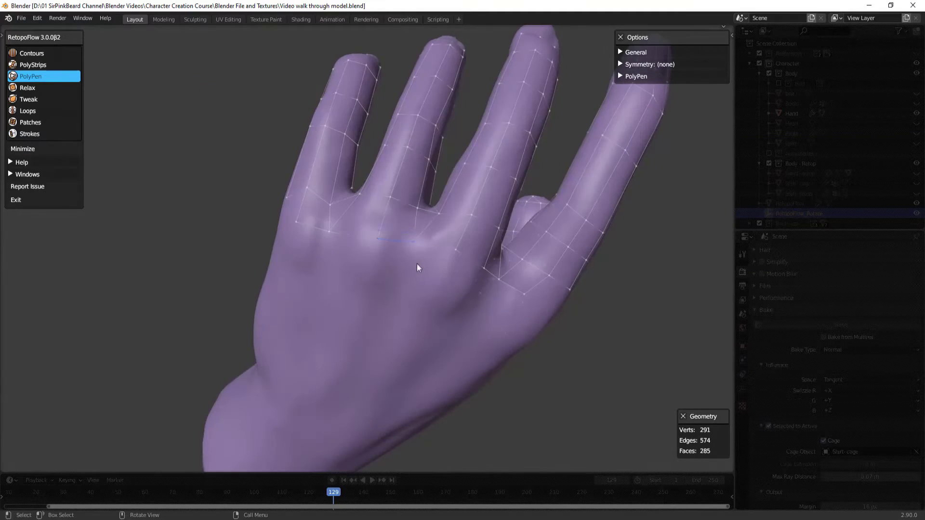
middle_drag(479, 271, 514, 197)
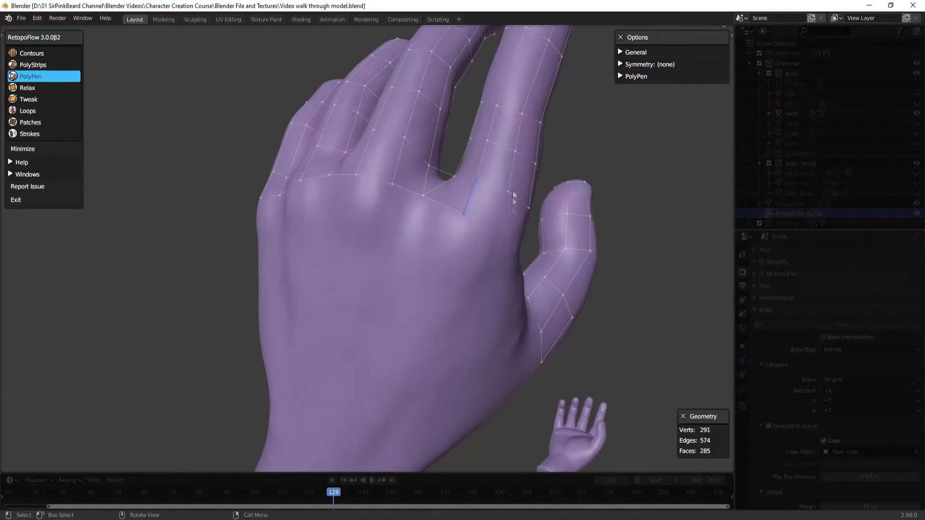
ctrl+click(509, 193)
ctrl+click(495, 231)
middle_drag(495, 231, 563, 282)
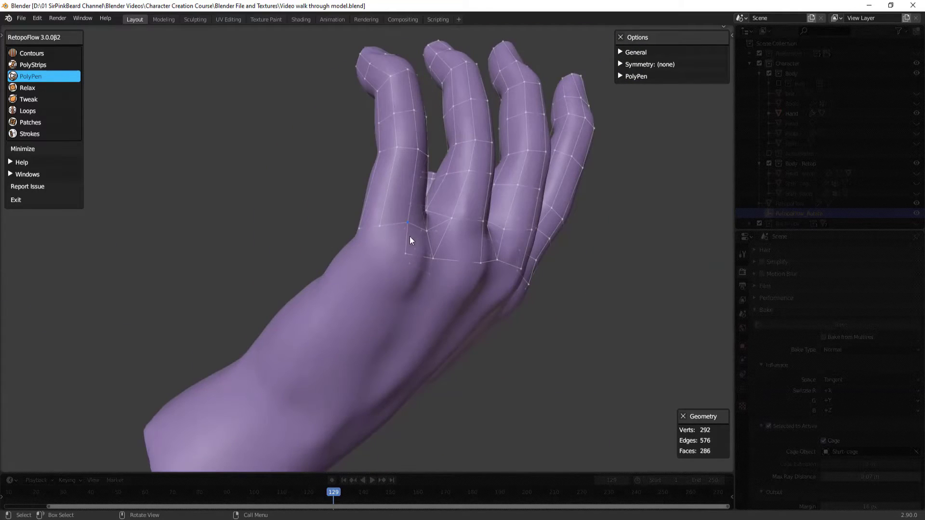
- Wrap PolyPen faces around the outer base of the little finger and continue the row along the palm
middle_drag(420, 278, 425, 257)
ctrl+click(433, 229)
ctrl+click(428, 258)
ctrl+click(447, 237)
ctrl+click(439, 264)
ctrl+click(441, 209)
ctrl+click(439, 230)
ctrl+click(386, 195)
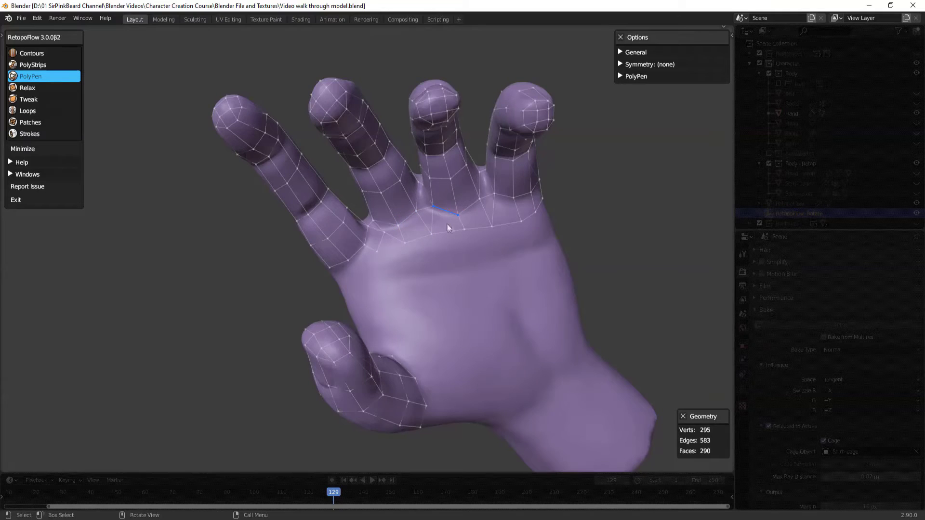
- Complete the row of PolyPen faces around the base of the index finger
middle_drag(442, 204, 448, 307)
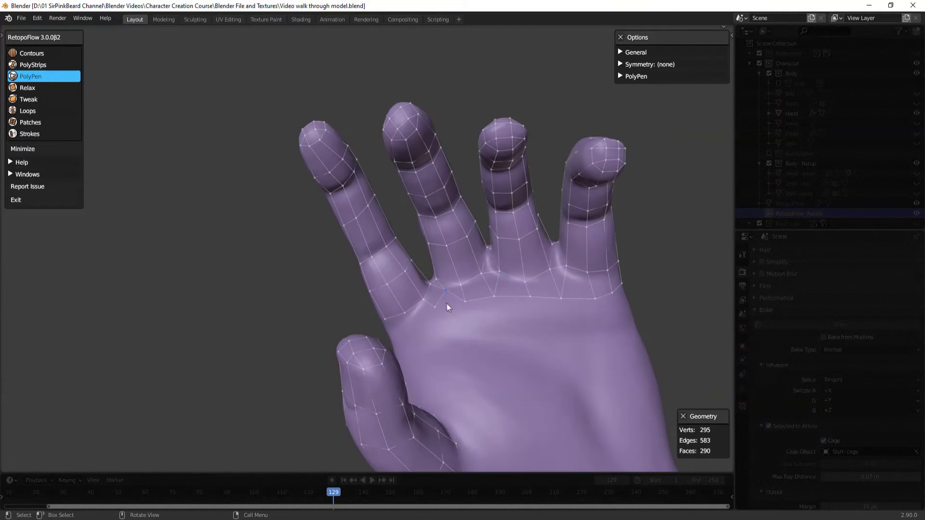
click(428, 323)
middle_drag(428, 323, 566, 242)
ctrl+click(403, 348)
click(398, 307)
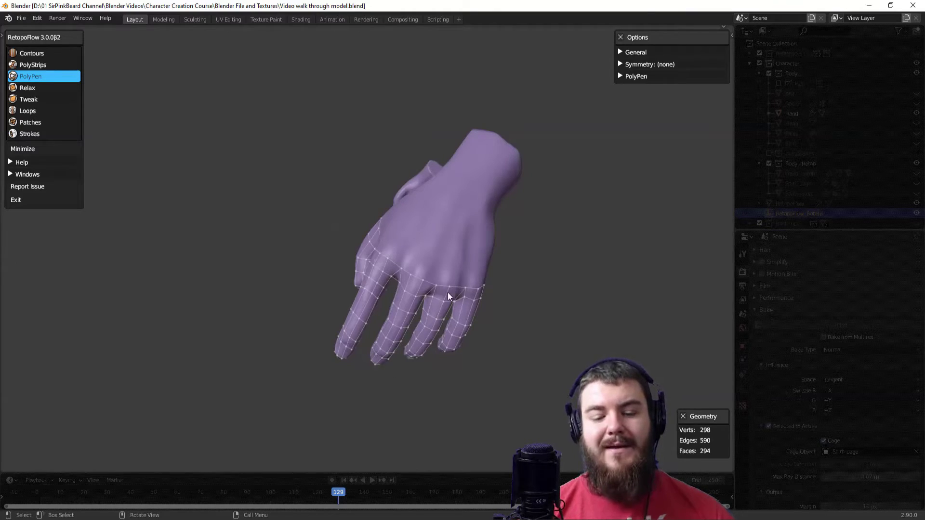
middle_drag(423, 274, 586, 286)
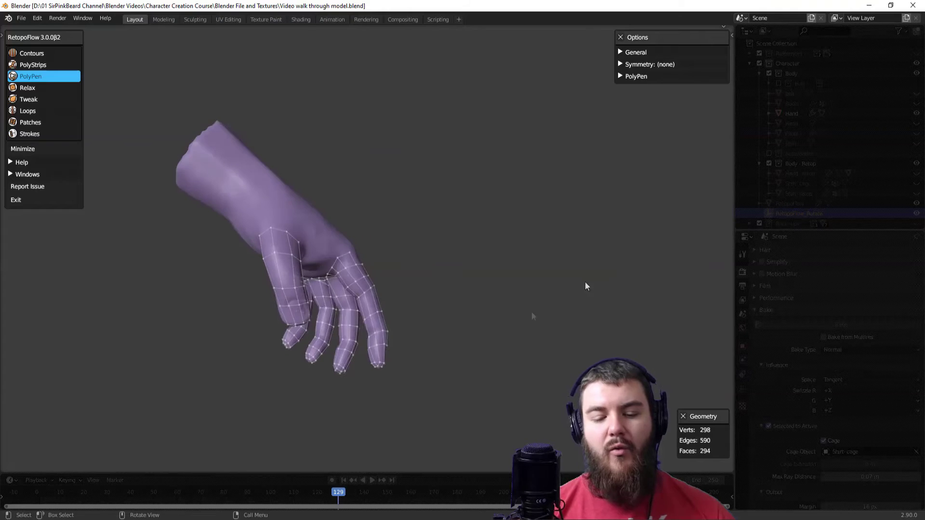
middle_drag(286, 318, 299, 298)
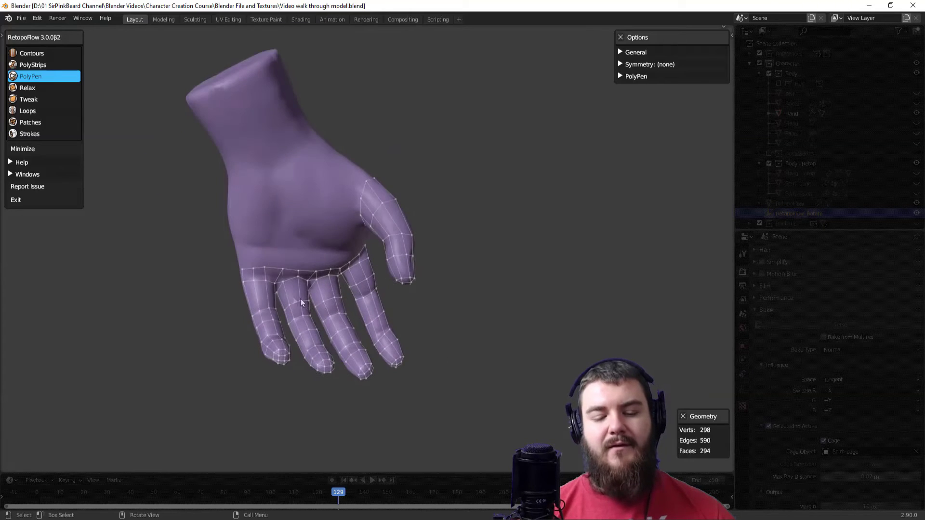
scroll(532, 292, up, 8)
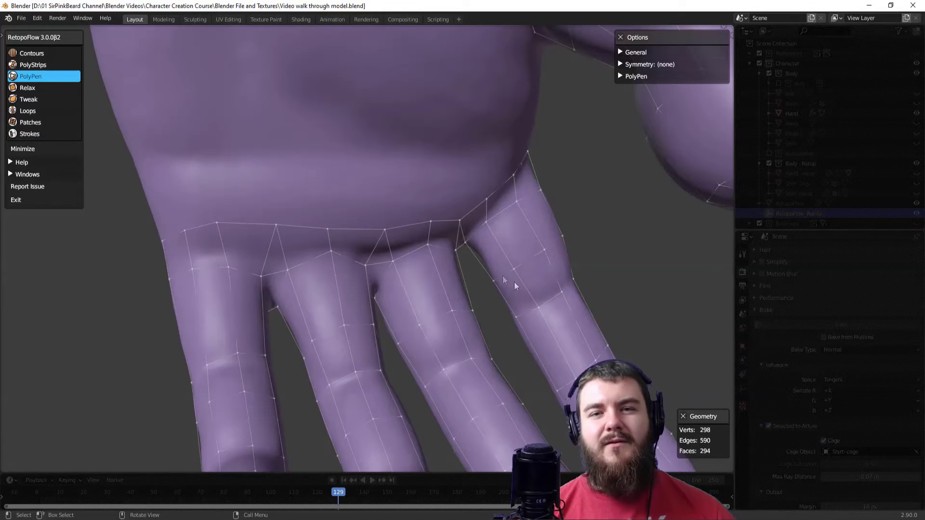
- Extend the palm-side edge row below the fingers toward the wrist with two rows of Strokes faces
middle_drag(558, 262, 233, 236)
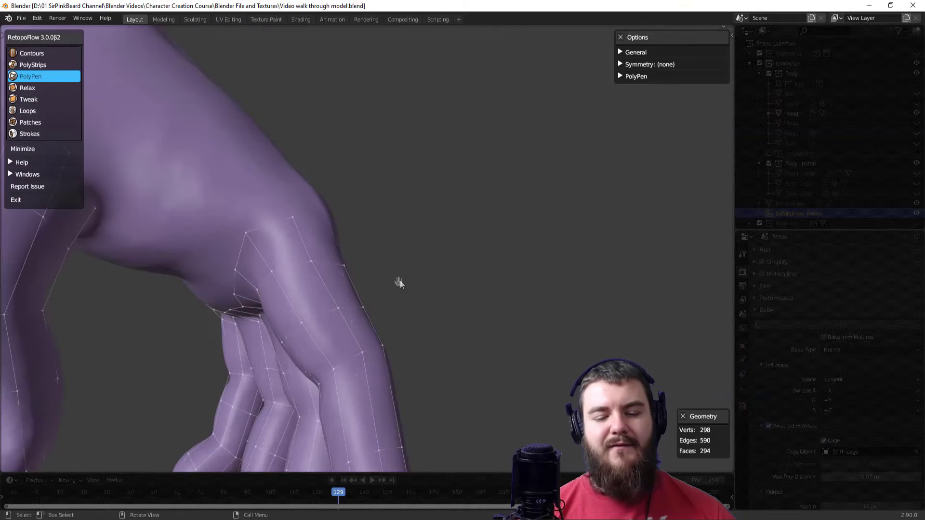
middle_drag(399, 283, 257, 266)
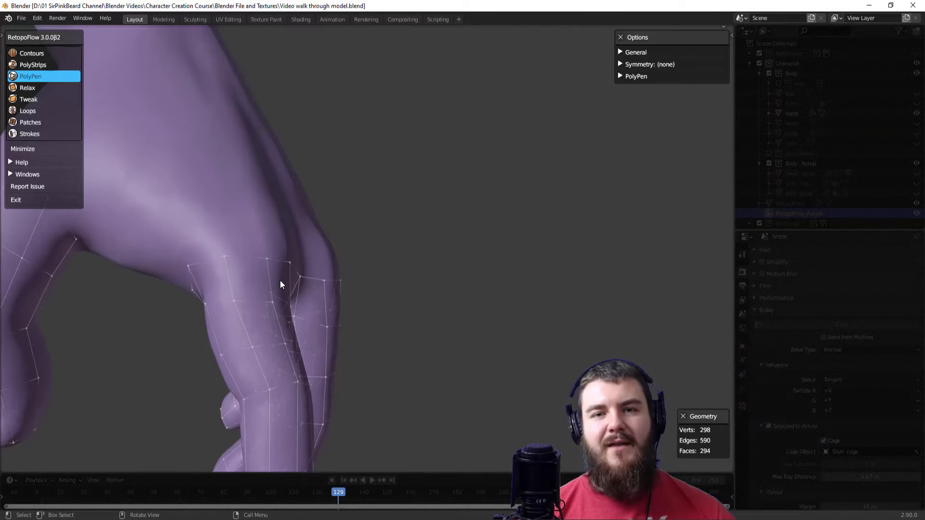
scroll(281, 281, down, 1)
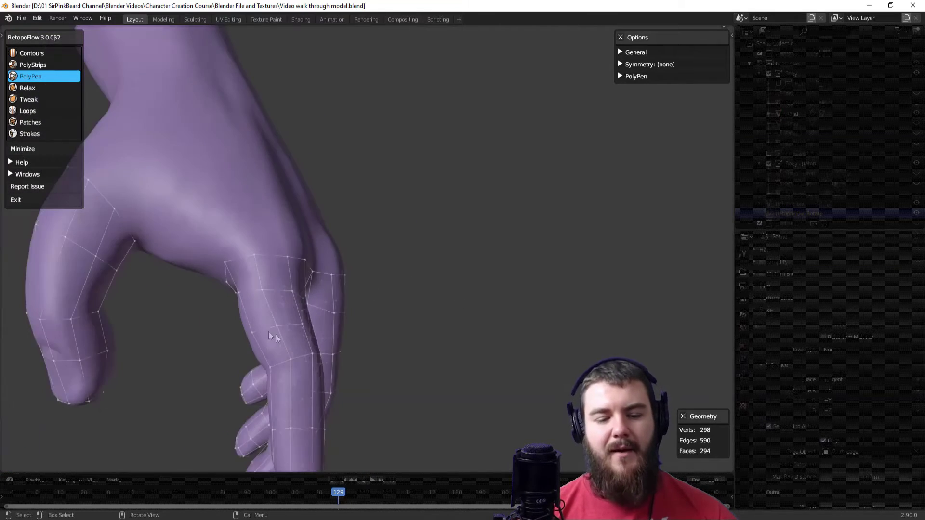
shift+middle_drag(275, 335, 457, 242)
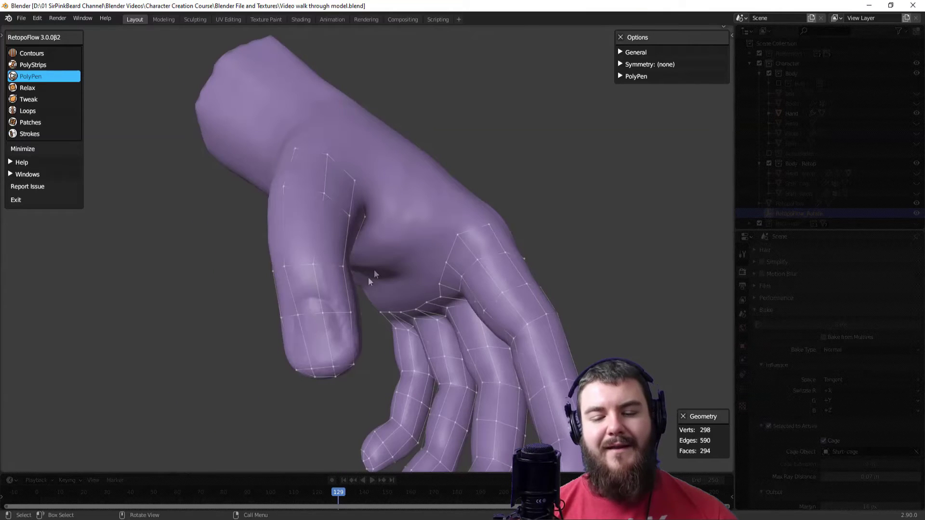
middle_drag(415, 290, 460, 215)
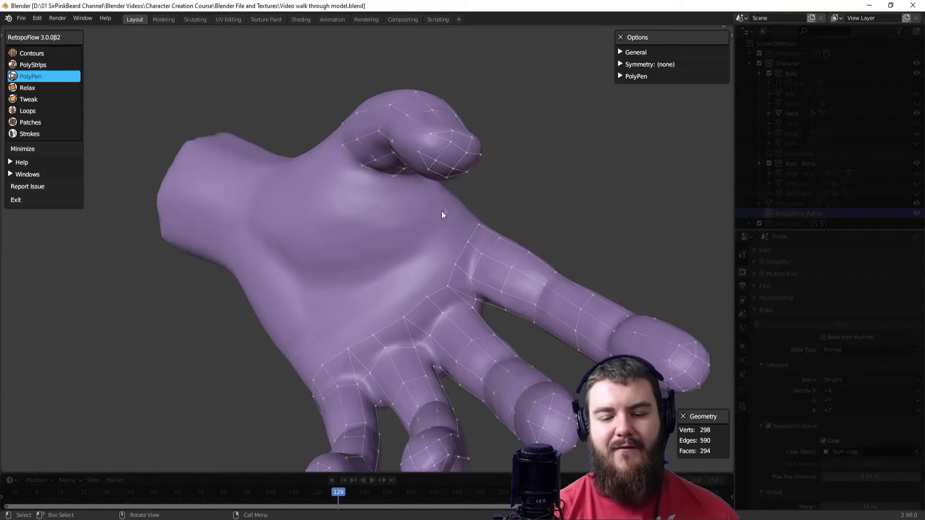
middle_drag(437, 232, 389, 218)
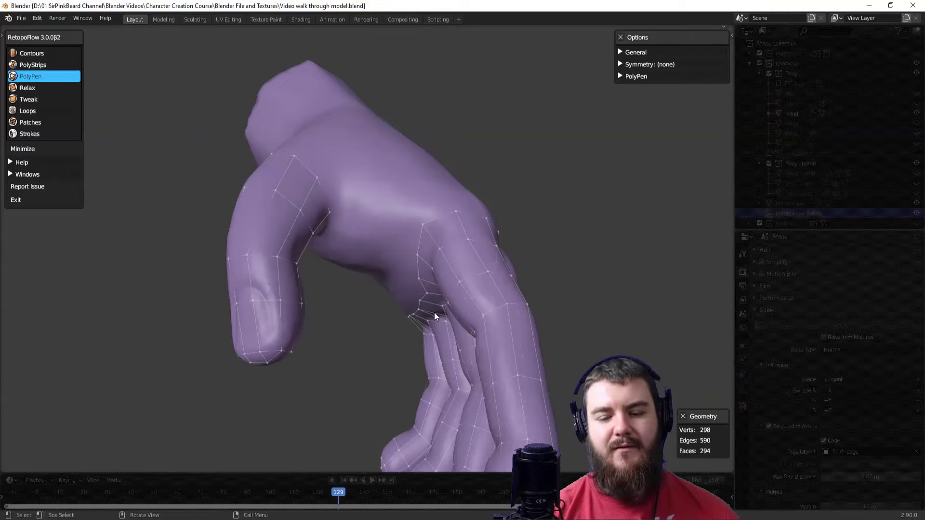
mouse_move(463, 322)
middle_down()
mouse_move(555, 269)
mouse_move(496, 337)
middle_up()
key(8)
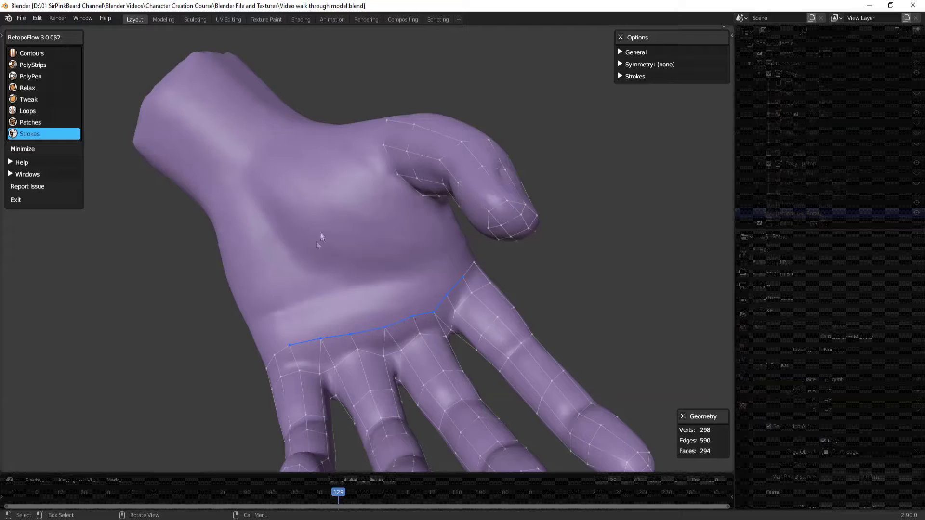
drag(428, 214, 427, 214)
middle_drag(528, 329, 531, 351)
key(3)
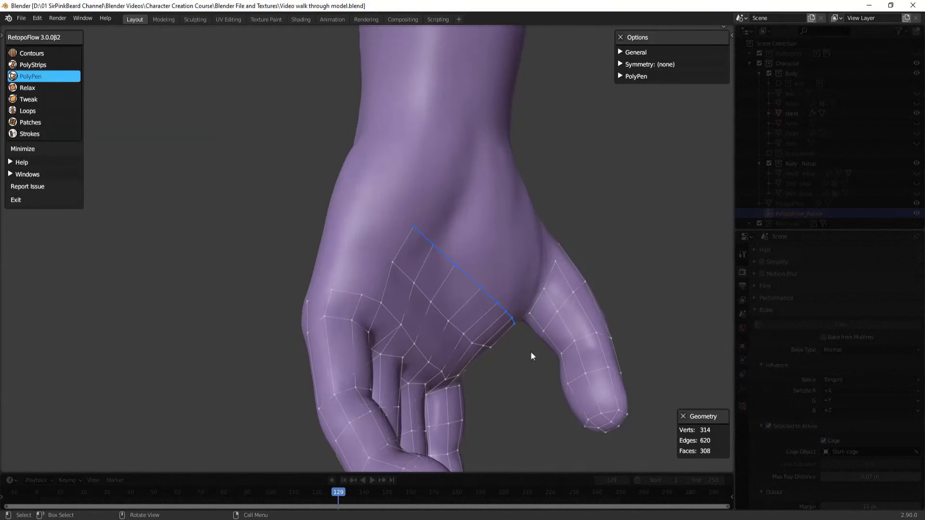
- Fill faces with Patches around the outer side of the hand from the new palm rows, and adjust them with PolyPen
key(6)
key(7)
drag(404, 241, 387, 282)
middle_drag(386, 282, 405, 321)
shift+drag(383, 316, 338, 302)
middle_drag(390, 309, 410, 273)
key(f)
key(3)
drag(383, 267, 374, 254)
click(376, 247)
middle_drag(411, 270, 364, 222)
middle_drag(352, 307, 432, 339)
- Fill two rows of faces with Patches across the back of the hand behind the outer knuckles, and adjust their vertices with PolyPen
key(7)
mouse_move(419, 284)
mouse_down()
mouse_move(405, 316)
mouse_move(320, 339)
mouse_up()
middle_drag(320, 339, 343, 341)
mouse_move(343, 341)
shift+mouse_down()
mouse_move(279, 334)
mouse_move(241, 315)
shift+mouse_up()
middle_drag(429, 343, 405, 310)
key(Return)
key(3)
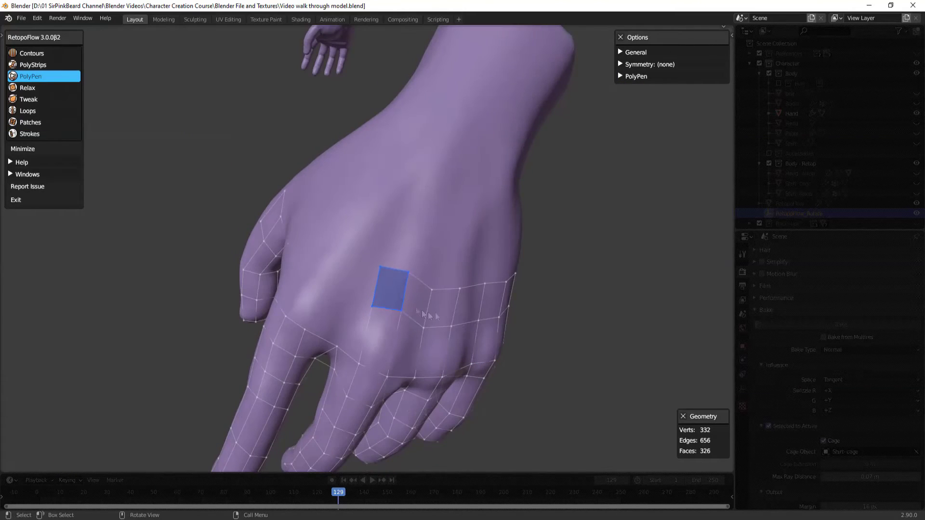
click(455, 311)
click(447, 321)
drag(447, 322, 442, 337)
- Fill a two-row patch behind the middle and index finger knuckles to continue the rows across the back of the hand
middle_drag(494, 361, 385, 344)
middle_drag(470, 367, 452, 311)
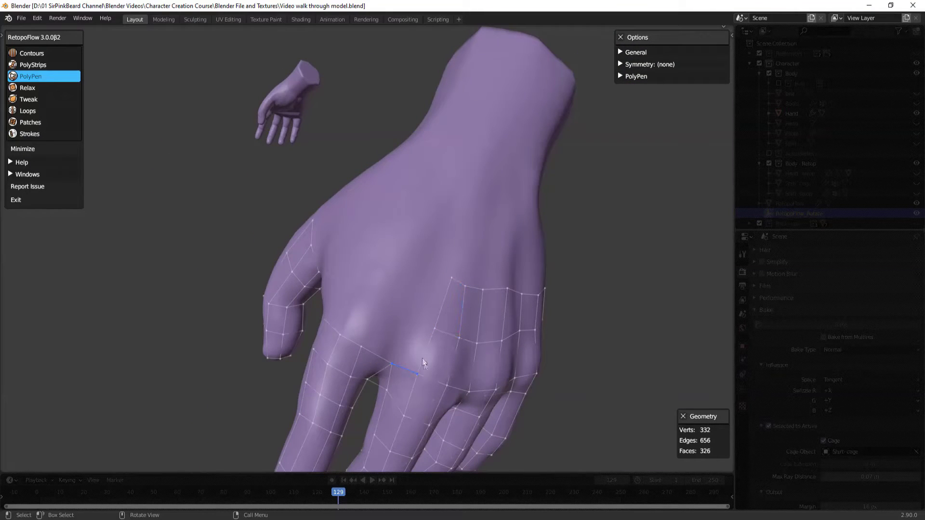
key(6)
key(7)
mouse_move(443, 303)
mouse_down()
mouse_move(429, 338)
mouse_move(376, 353)
mouse_up()
shift+click(431, 339)
shift+middle_drag(377, 353, 477, 357)
shift+click(436, 305)
middle_drag(436, 305, 370, 331)
key(Return)
key(3)
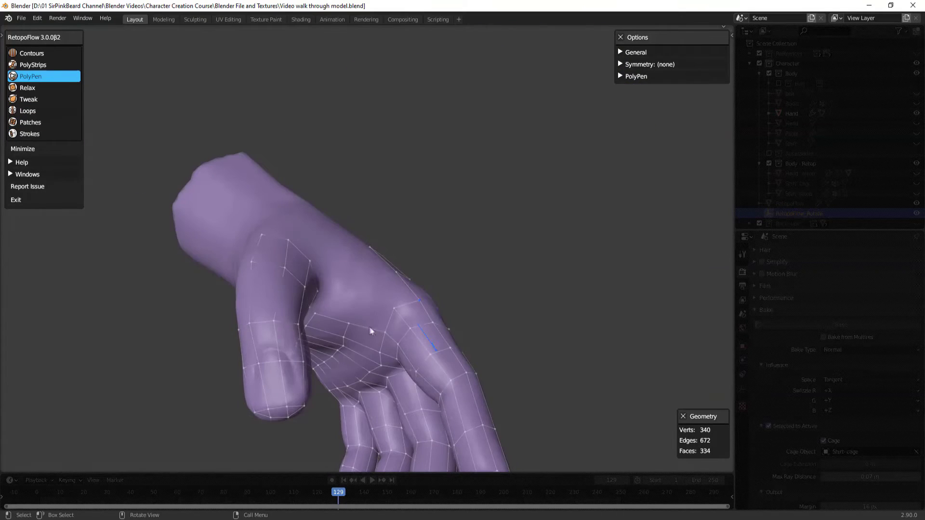
- Add PolyPen faces beside the index finger's base and merge their corner into the thumb's mesh at the web
click(365, 295)
mouse_move(365, 295)
middle_down()
mouse_move(399, 255)
mouse_move(308, 272)
mouse_move(383, 291)
mouse_move(384, 302)
mouse_move(379, 278)
mouse_move(352, 289)
middle_up()
click(379, 277)
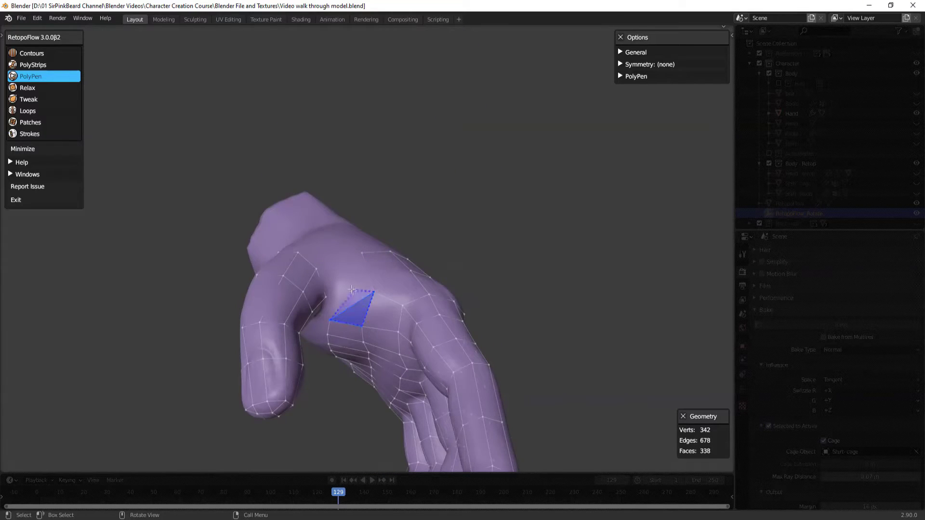
middle_drag(415, 272, 392, 338)
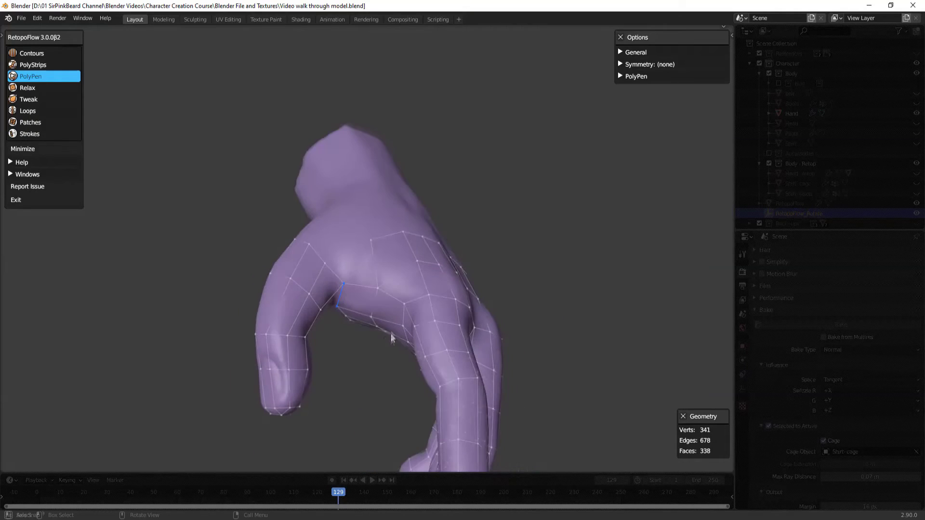
middle_drag(376, 270, 412, 260)
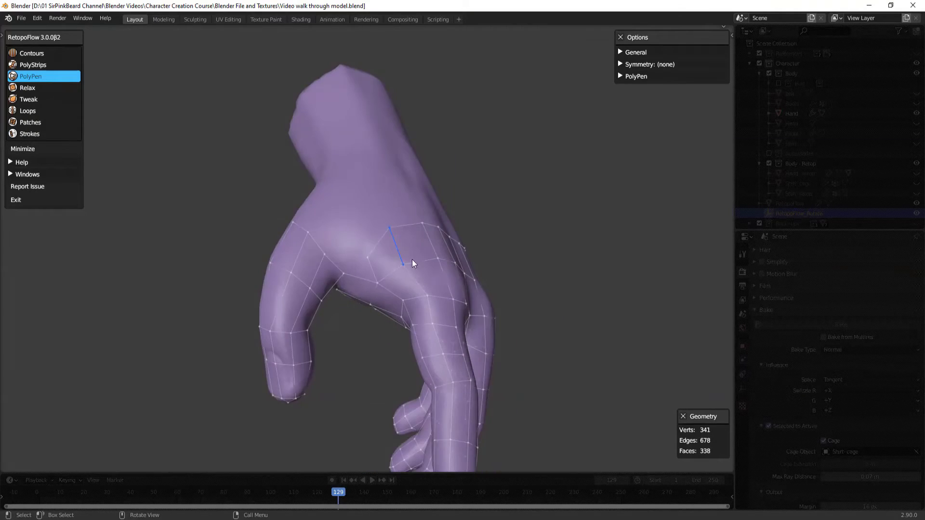
drag(343, 285, 346, 287)
middle_drag(346, 288, 394, 266)
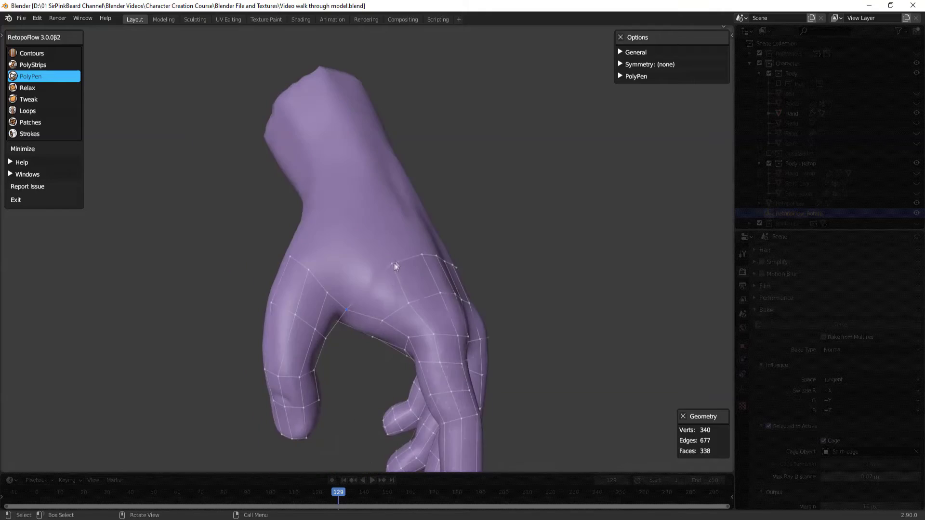
- Add two PolyPen quads running from the outer edge of the thumb's base toward the wrist
middle_drag(464, 272, 487, 283)
middle_drag(494, 340, 592, 314)
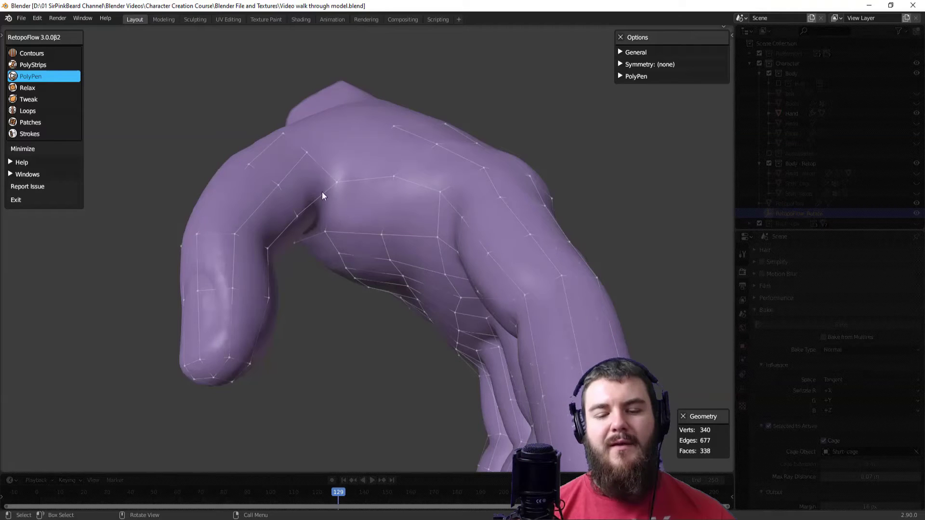
middle_drag(333, 181, 474, 209)
middle_drag(406, 337, 475, 305)
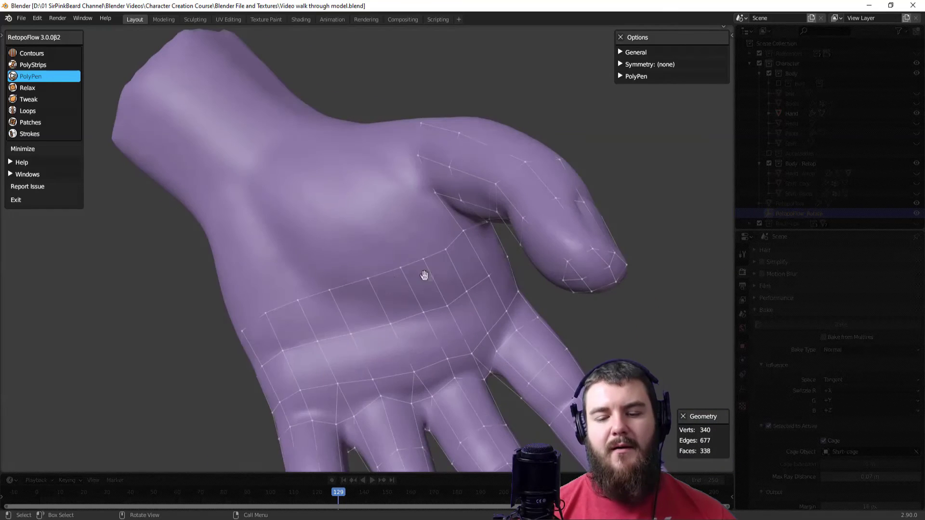
middle_drag(423, 275, 445, 277)
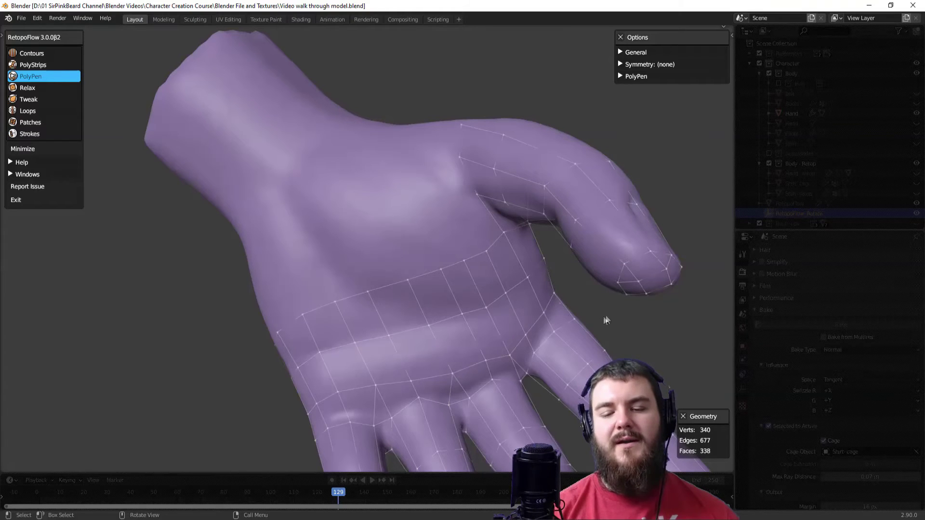
middle_drag(606, 320, 392, 262)
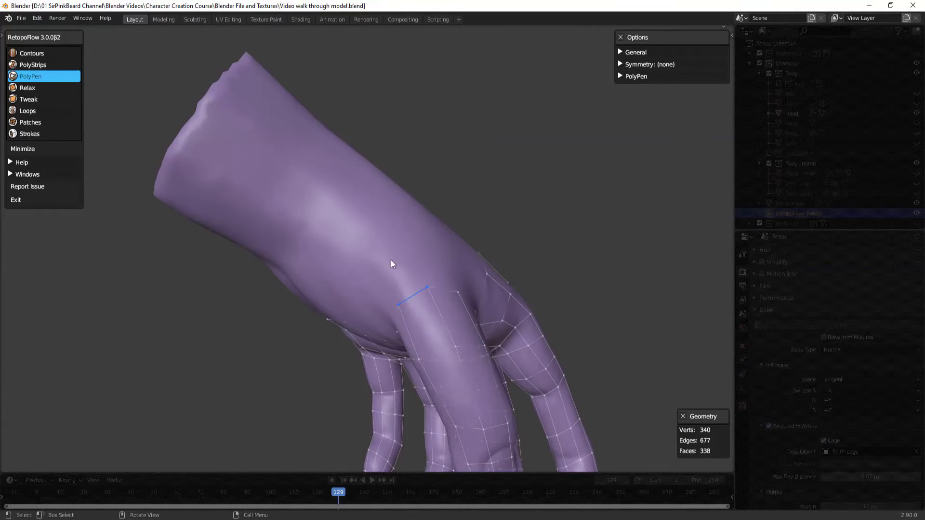
ctrl+click(393, 240)
ctrl+click(367, 265)
ctrl+click(328, 201)
ctrl+click(316, 231)
middle_drag(316, 231, 395, 309)
- Widen the strip at the thumb's base with PolyPen quads and bridge it to the row behind the index finger
ctrl+click(339, 258)
ctrl+click(377, 259)
middle_drag(376, 258, 365, 314)
ctrl+click(358, 336)
ctrl+click(397, 249)
middle_drag(397, 248, 380, 303)
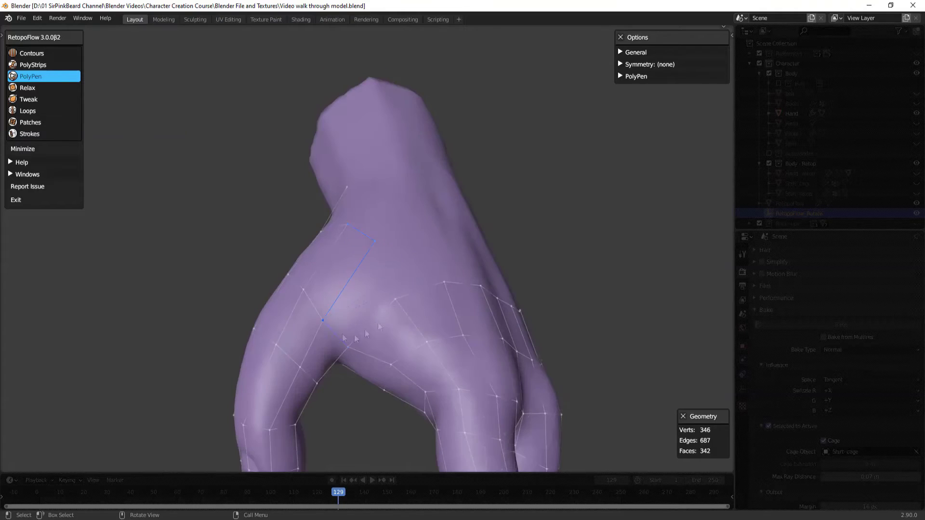
ctrl+click(347, 347)
ctrl+click(395, 298)
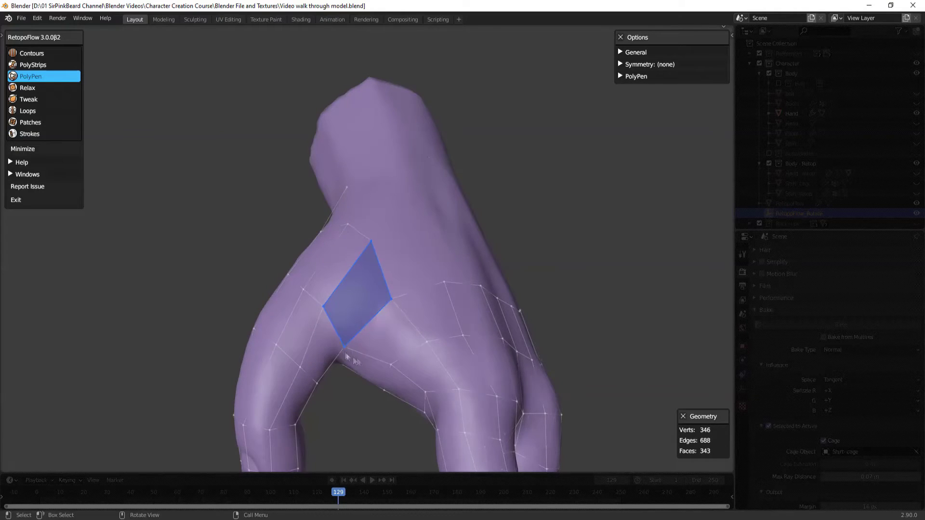
- Wrap PolyPen faces around the palm side of the thumb's base and connect them to the palm rows
middle_drag(356, 362, 404, 255)
ctrl+click(383, 280)
click(453, 266)
middle_drag(460, 292, 441, 284)
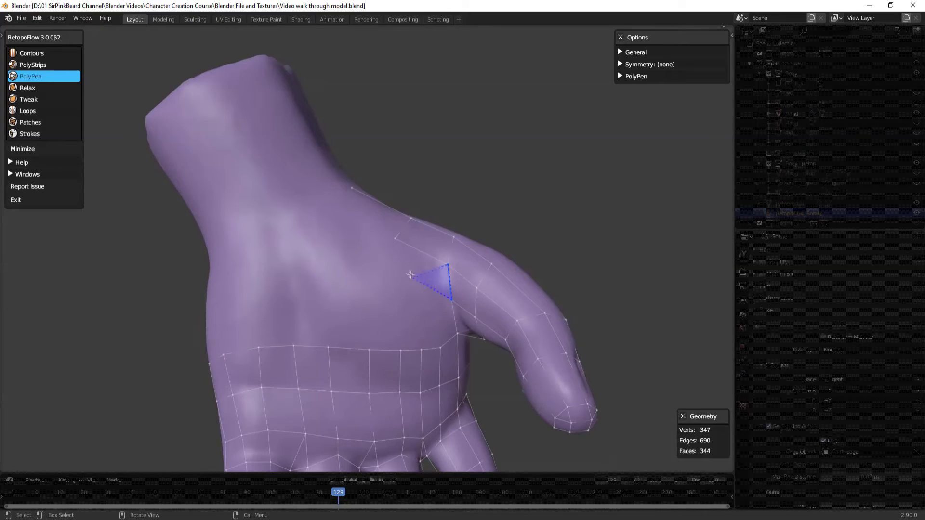
ctrl+click(395, 270)
ctrl+click(397, 296)
middle_drag(466, 314, 457, 290)
click(457, 290)
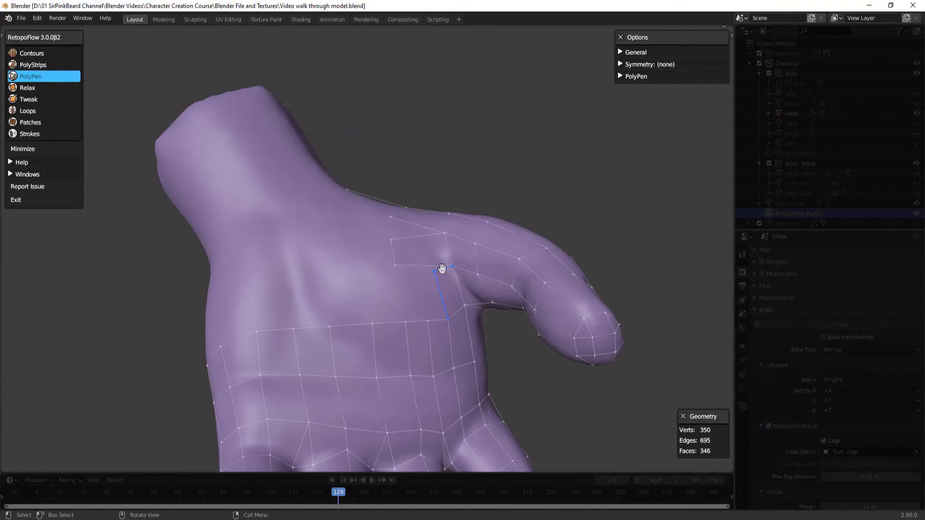
click(472, 262)
middle_drag(437, 284, 403, 267)
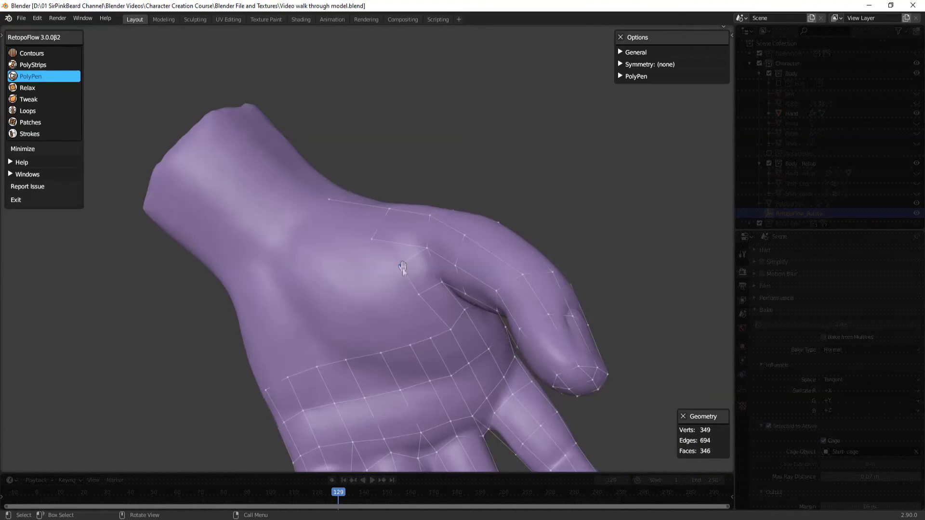
click(373, 241)
middle_drag(373, 241, 412, 255)
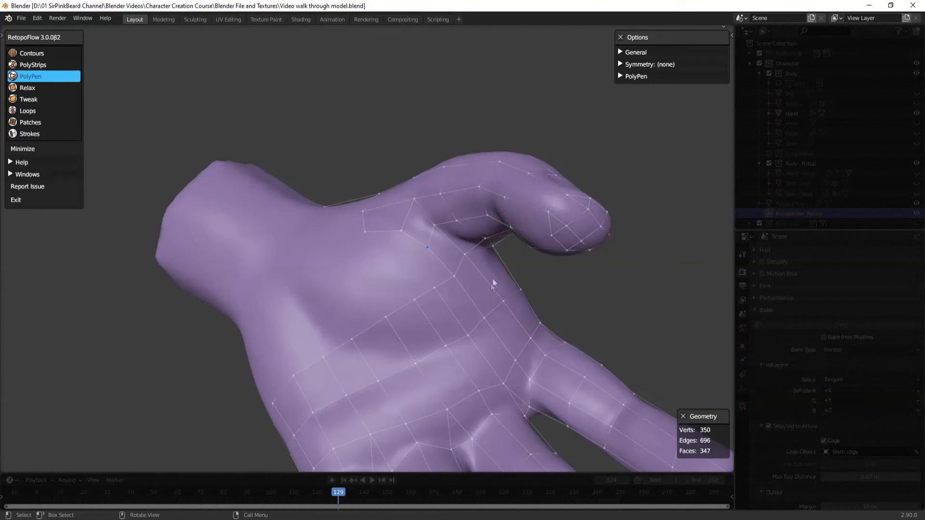
- Extend the thumb-side faces toward the wrist with further PolyPen quads
middle_drag(494, 284, 412, 272)
click(451, 310)
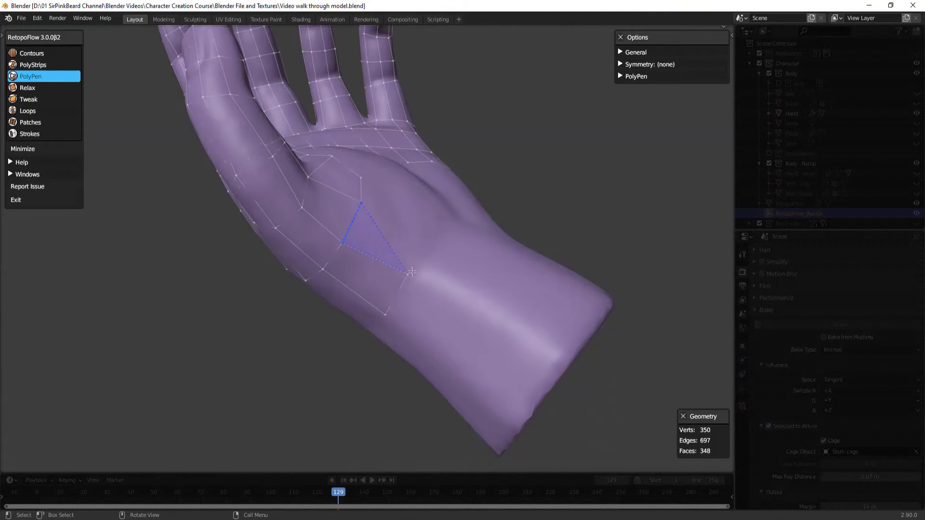
click(412, 272)
middle_drag(469, 241, 449, 235)
middle_drag(502, 181, 533, 209)
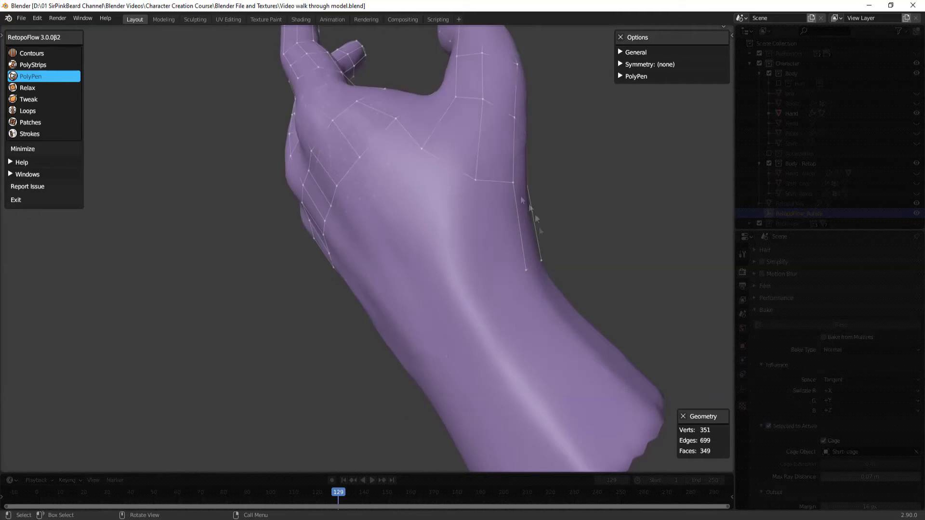
ctrl+click(525, 265)
middle_drag(524, 264, 578, 309)
- Examine the topology around the thumb's base, the palm and the wrist from several sides
middle_drag(588, 276, 498, 323)
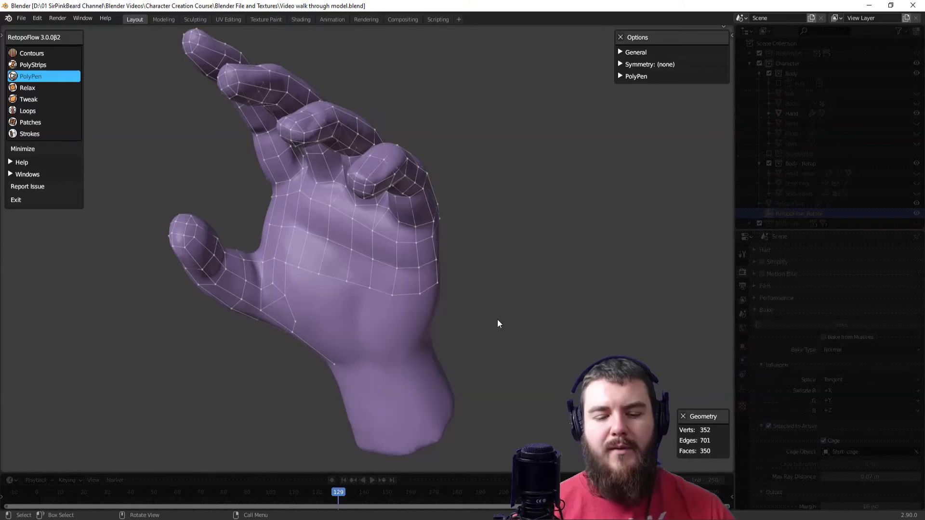
middle_drag(405, 328, 454, 258)
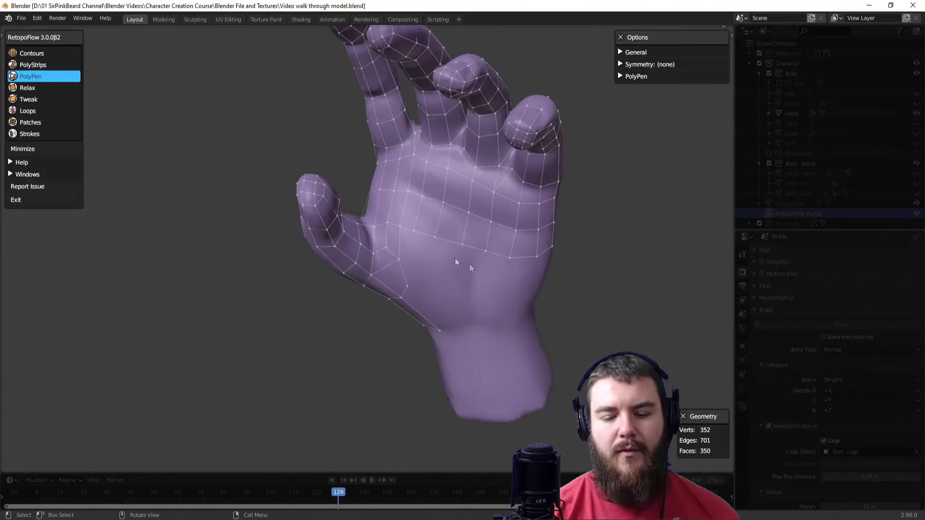
middle_drag(366, 238, 389, 250)
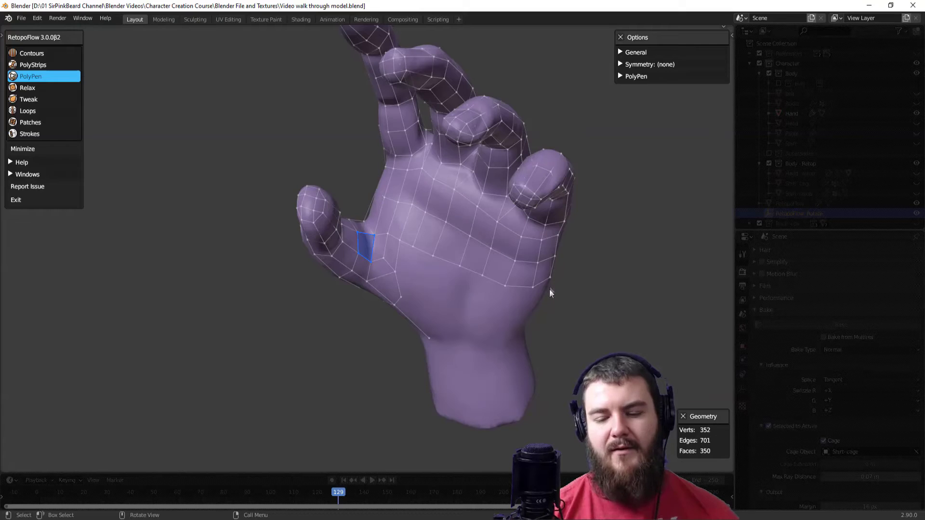
middle_drag(446, 296, 398, 236)
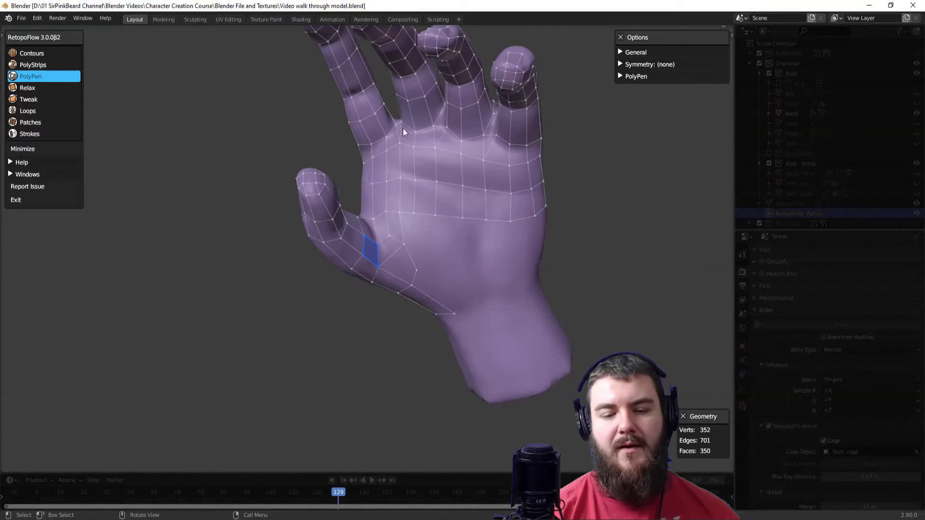
middle_drag(403, 128, 401, 139)
middle_drag(432, 306, 421, 258)
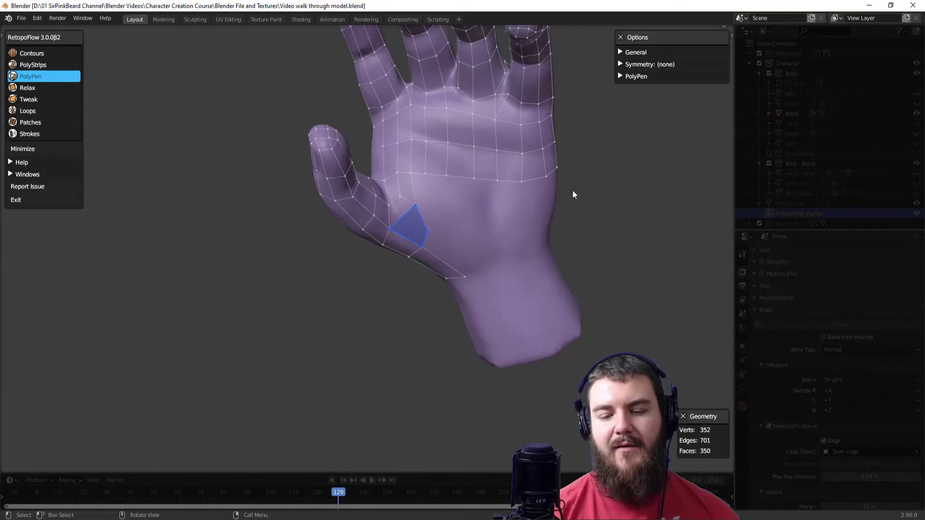
middle_drag(472, 251, 564, 175)
middle_drag(425, 306, 420, 242)
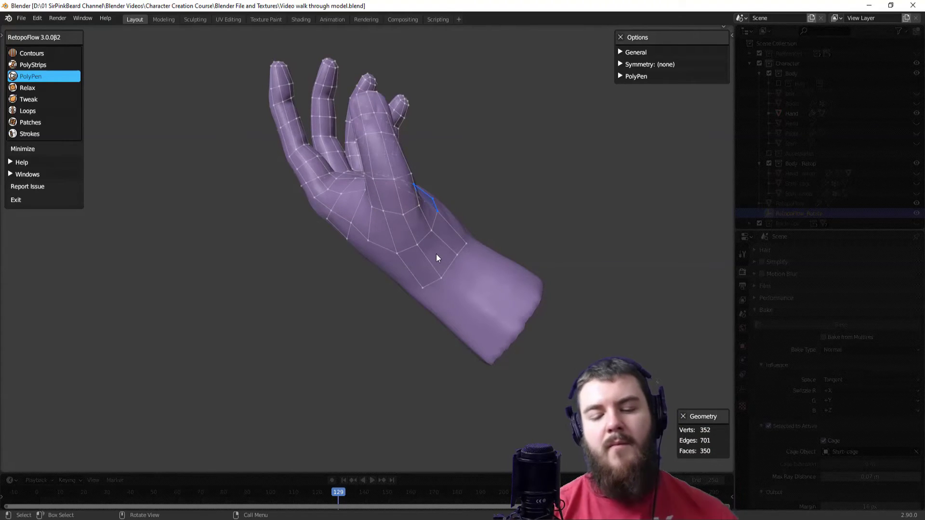
middle_drag(461, 313, 417, 365)
mouse_move(462, 301)
middle_down()
mouse_move(450, 326)
mouse_move(448, 299)
middle_up()
middle_drag(456, 218, 401, 312)
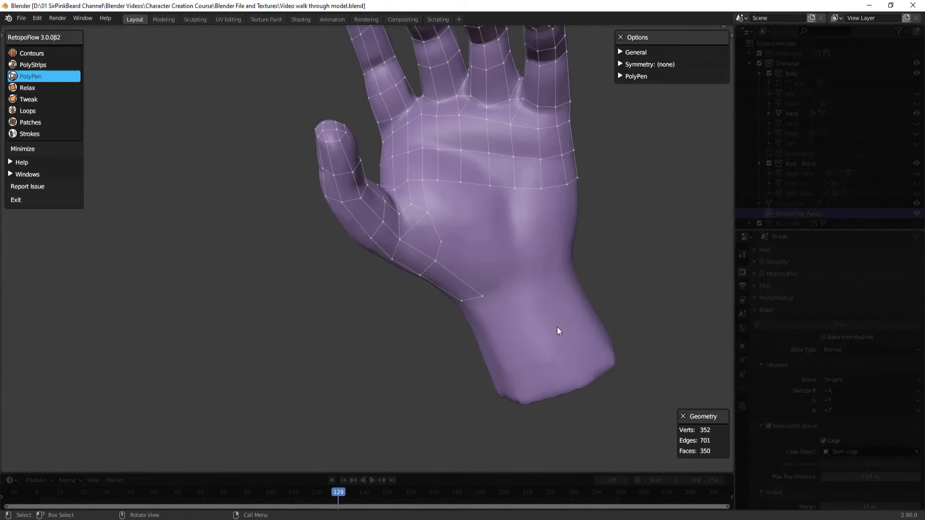
- Fill the palm beside the thumb's base with a 4x2 Patches grid built from the palm row and the thumb-side edges
key(7)
mouse_move(426, 208)
mouse_down()
mouse_move(435, 186)
mouse_move(486, 187)
mouse_move(541, 211)
mouse_up()
shift+click(528, 189)
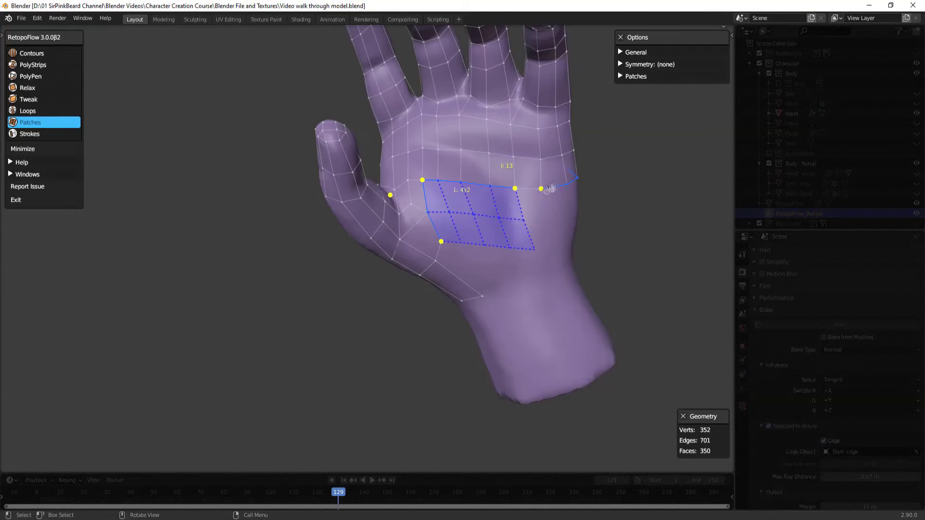
click(502, 187)
shift+drag(423, 197, 434, 227)
mouse_move(546, 264)
middle_down()
mouse_move(517, 262)
mouse_move(529, 292)
mouse_move(552, 256)
middle_up()
key(f)
- Add PolyPen quads across the heel of the palm and around the little-finger edge of the hand
key(3)
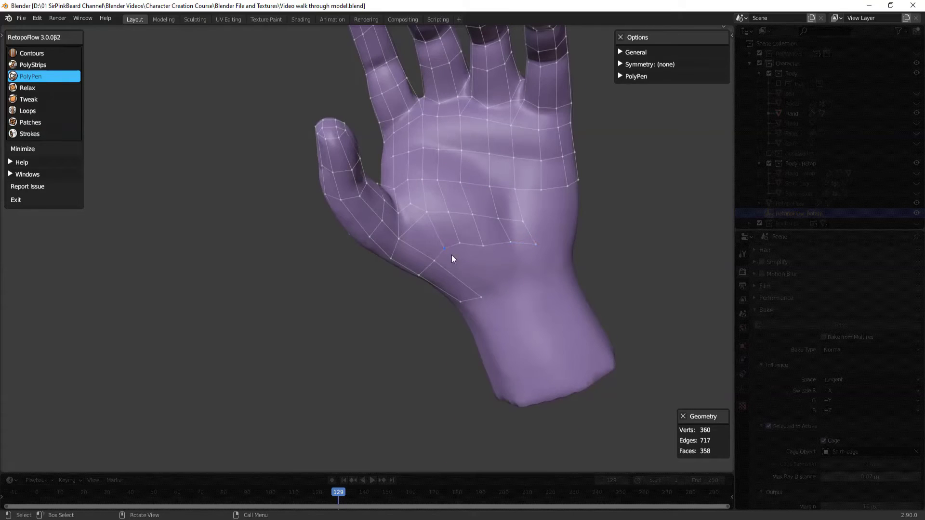
middle_drag(492, 246, 437, 223)
ctrl+click(492, 247)
ctrl+click(490, 278)
ctrl+click(525, 252)
ctrl+click(455, 240)
ctrl+click(442, 266)
ctrl+click(512, 262)
ctrl+click(489, 291)
ctrl+click(367, 221)
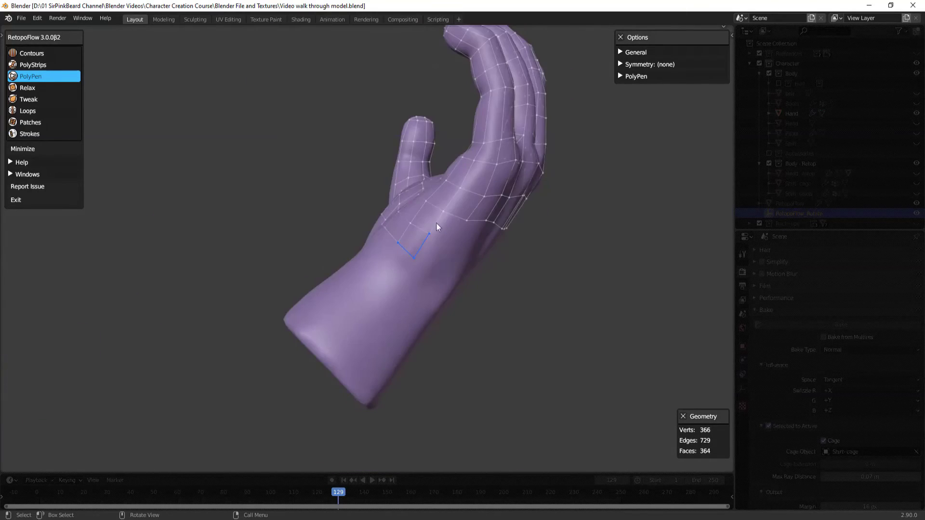
ctrl+click(435, 273)
- Fill the back of the hand with two rows of Patches faces between the little-finger edge and the thumb side
key(7)
middle_drag(559, 316, 408, 242)
middle_drag(454, 206, 409, 192)
mouse_move(400, 171)
shift+mouse_down()
mouse_move(456, 175)
mouse_move(533, 211)
shift+mouse_up()
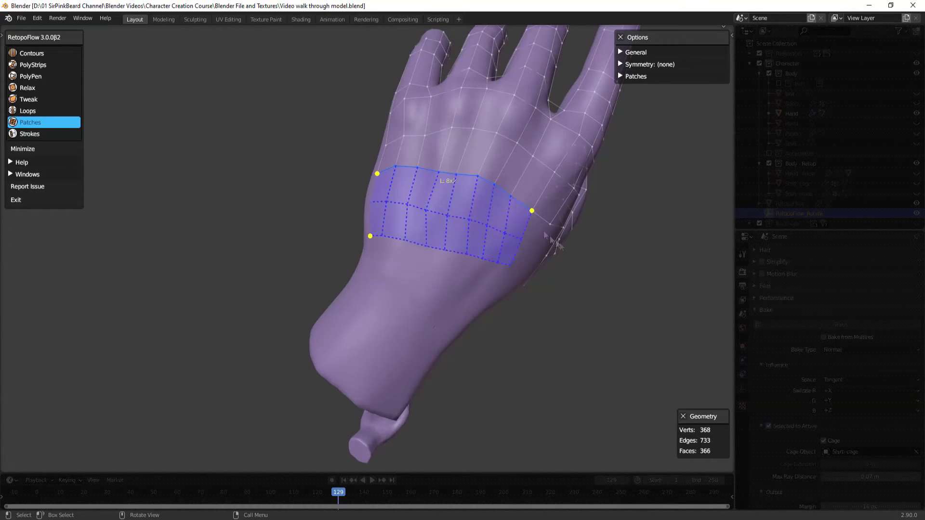
middle_drag(533, 211, 539, 178)
shift+drag(535, 180, 523, 233)
middle_drag(523, 233, 426, 250)
key(Return)
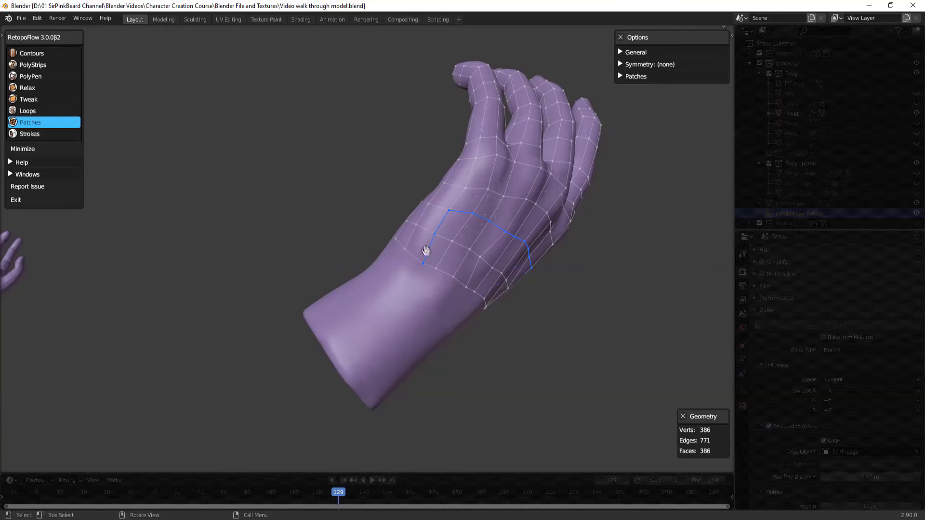
- Shift the corner vertex at the thumb side of the wrist and add a PolyPen face joining it to the palm
middle_drag(493, 302, 368, 260)
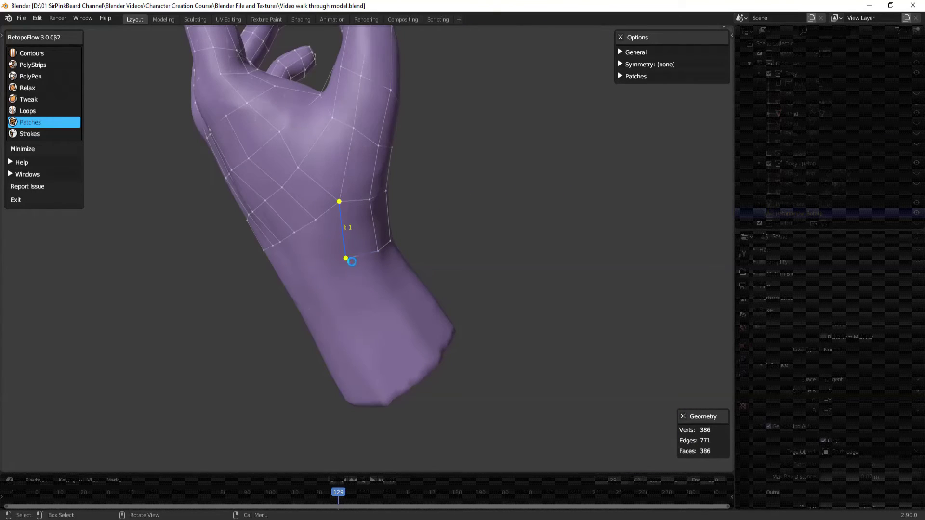
key(3)
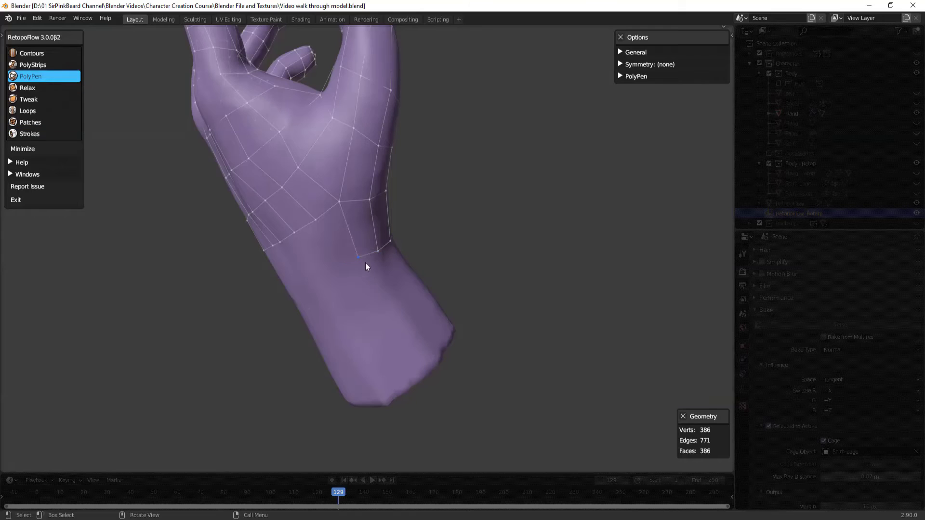
middle_drag(366, 266, 401, 326)
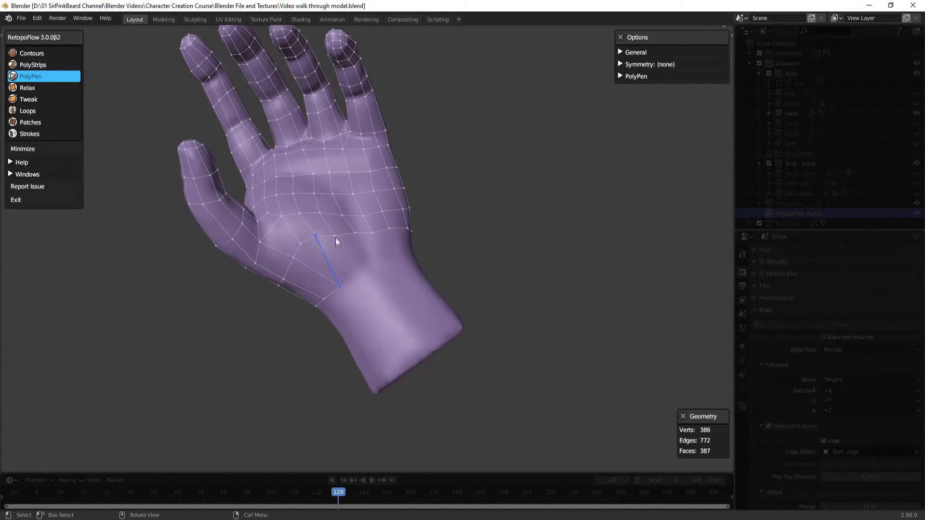
- Fill a row of faces across the heel of the palm toward the wrist with Patches
middle_drag(335, 237, 354, 261)
key(6)
key(7)
shift+drag(324, 233, 399, 232)
middle_drag(399, 231, 364, 283)
key(Return)
- Delete the badly shaped faces between the thumb's base and the heel of the palm and rebuild them with PolyPen quads
key(3)
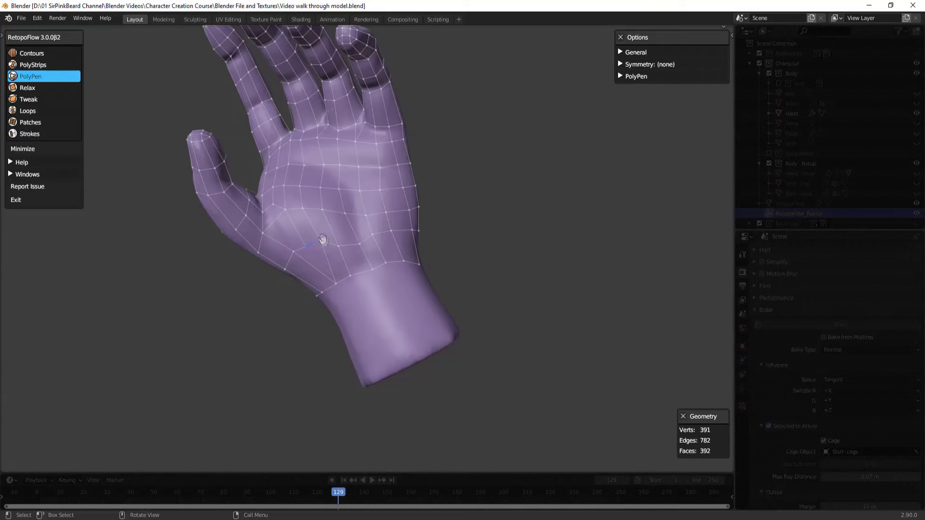
middle_drag(345, 272, 343, 319)
key(x)
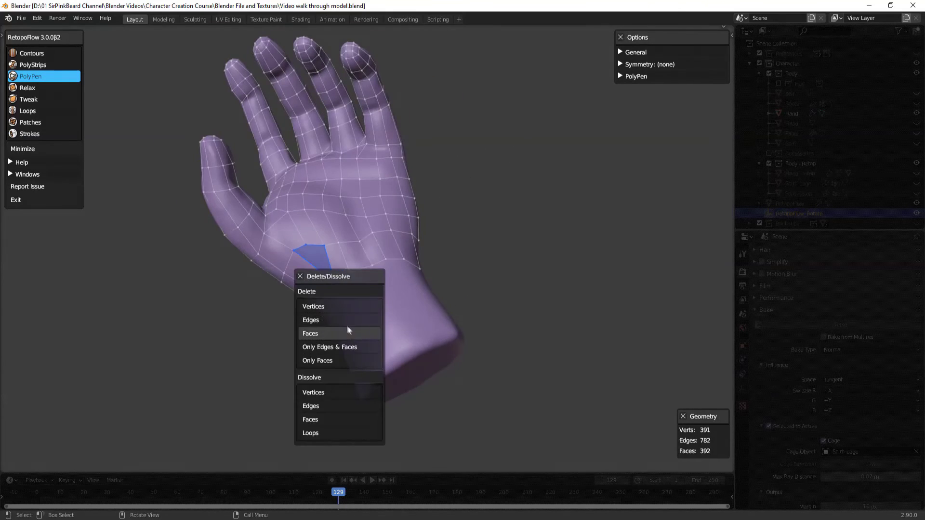
click(348, 331)
click(337, 289)
key(x)
click(356, 319)
click(363, 283)
ctrl+click(374, 273)
ctrl+click(389, 263)
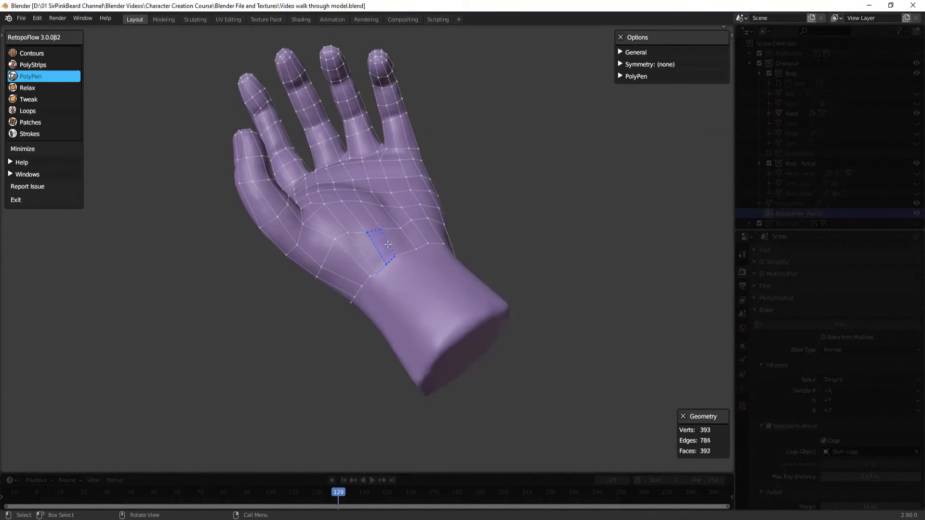
- Continue the wrist row around the little-finger edge onto the back of the hand with PolyPen quads
middle_drag(389, 263, 406, 300)
click(413, 288)
ctrl+click(414, 288)
ctrl+click(447, 309)
ctrl+click(406, 299)
ctrl+click(413, 303)
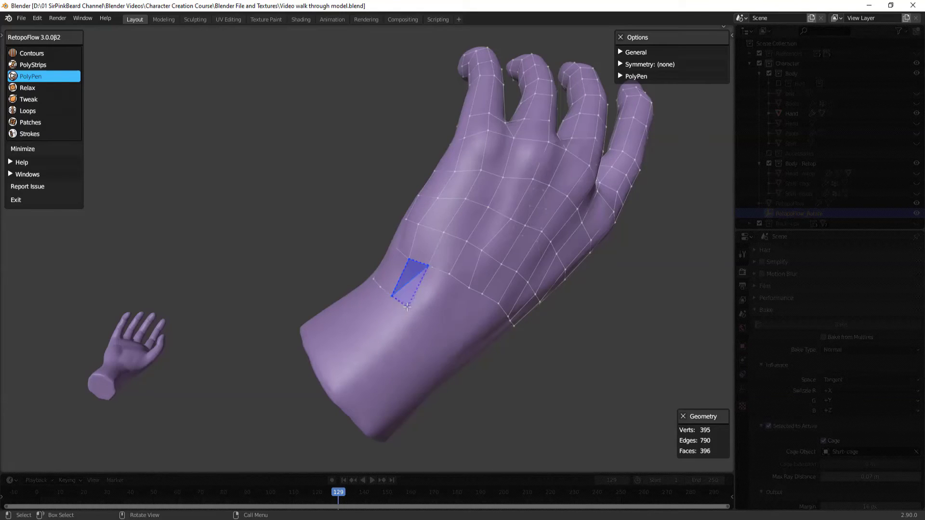
ctrl+click(434, 311)
- Complete the wrist row across the back of the hand to the thumb side with Patches
middle_drag(544, 344, 492, 319)
key(6)
key(7)
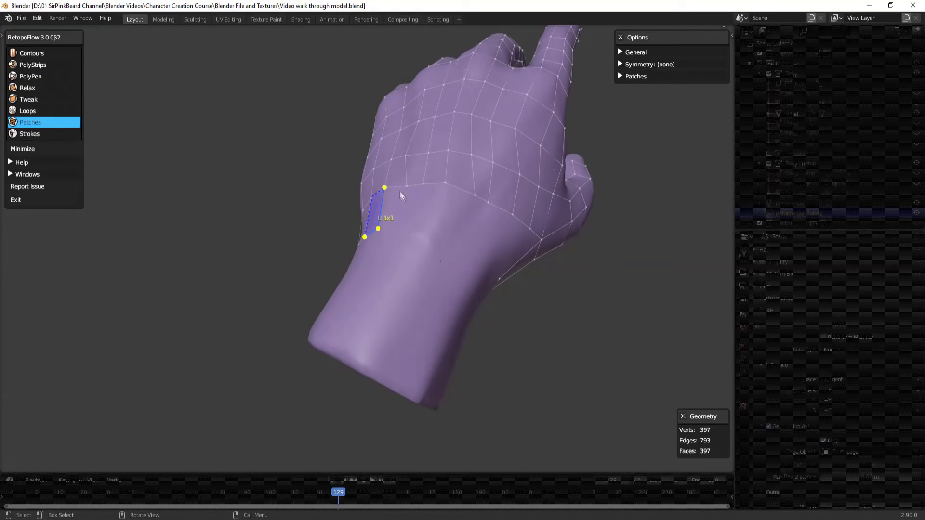
shift+double_click(402, 191)
shift+click(521, 263)
middle_drag(521, 263, 483, 278)
shift+click(414, 285)
key(Return)
- Extend the mesh from the wrist to the open end of the forearm with two Contours loops of 22 segments
key(1)
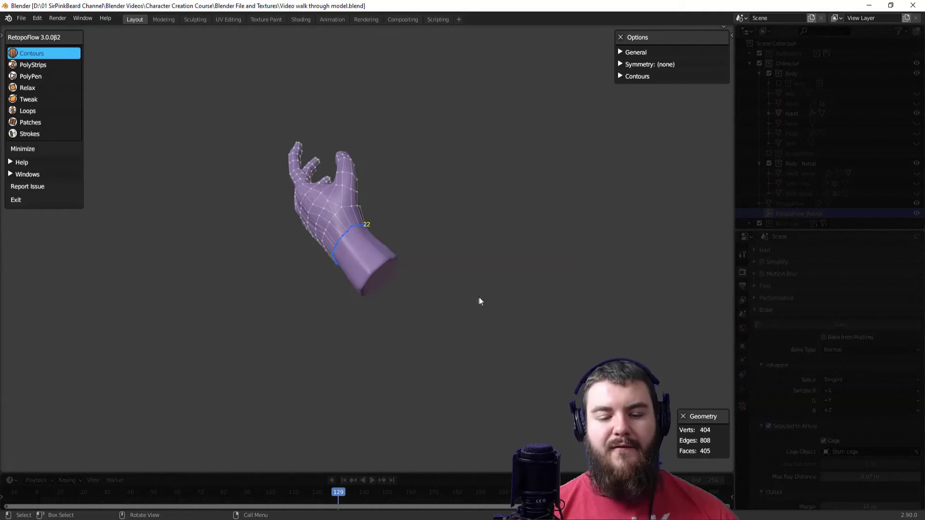
middle_drag(392, 361, 380, 334)
scroll(493, 368, up, 4)
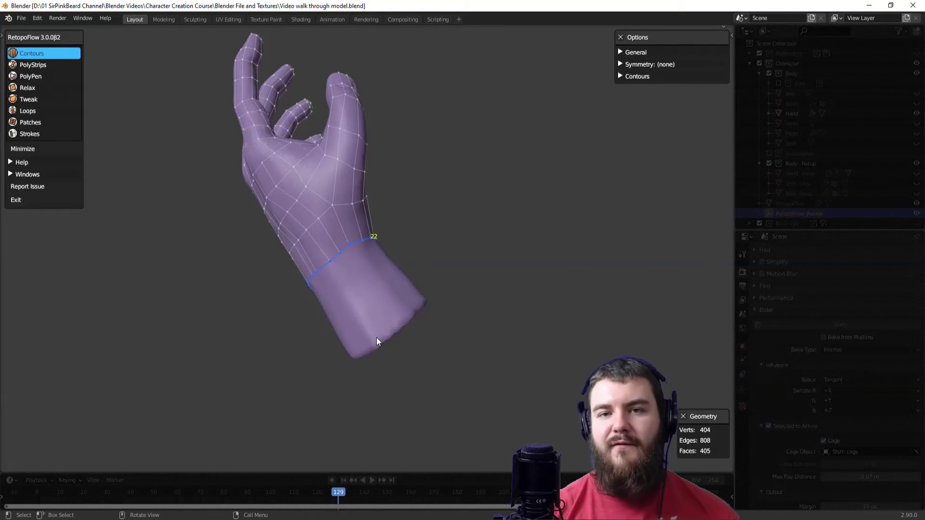
drag(422, 258, 307, 346)
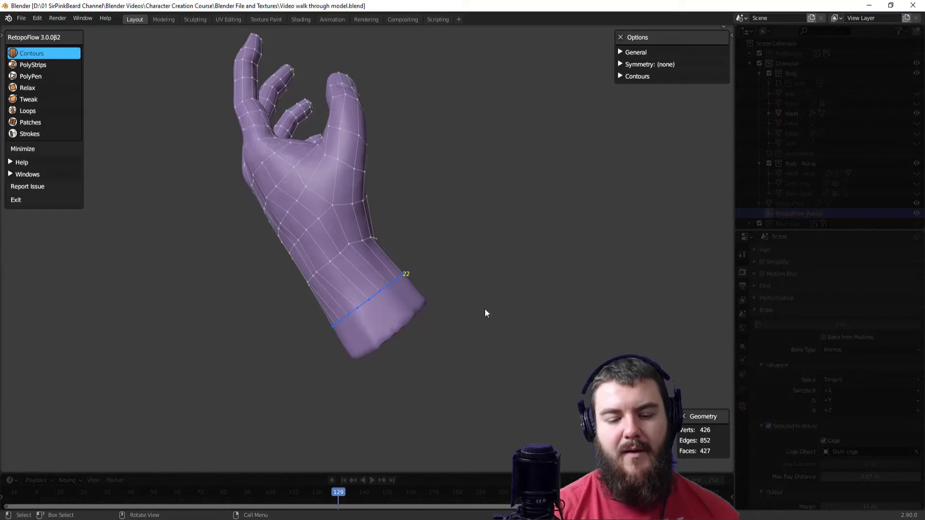
key(shift+r)
click(497, 301)
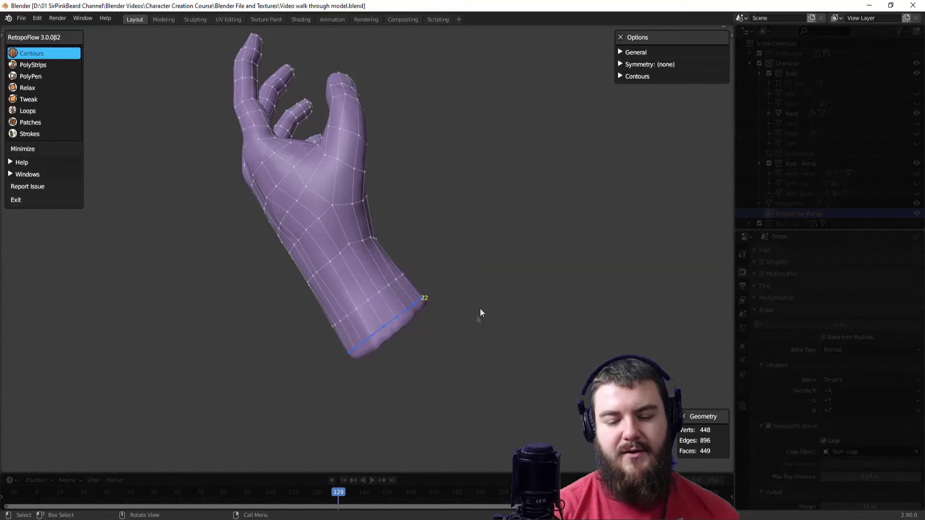
- Even out the topology on the back of the hand, the wrist and the palm's heel with the Relax brush
middle_drag(469, 328, 576, 334)
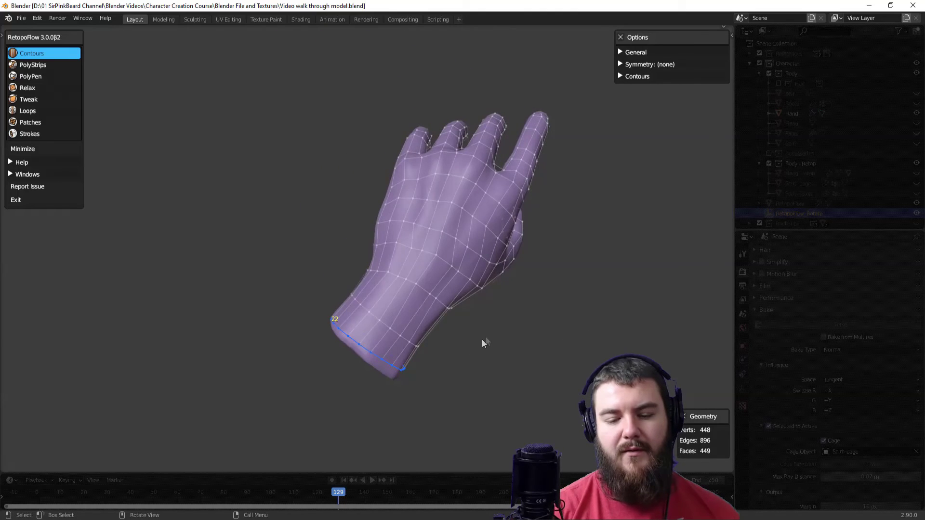
middle_drag(483, 339, 431, 350)
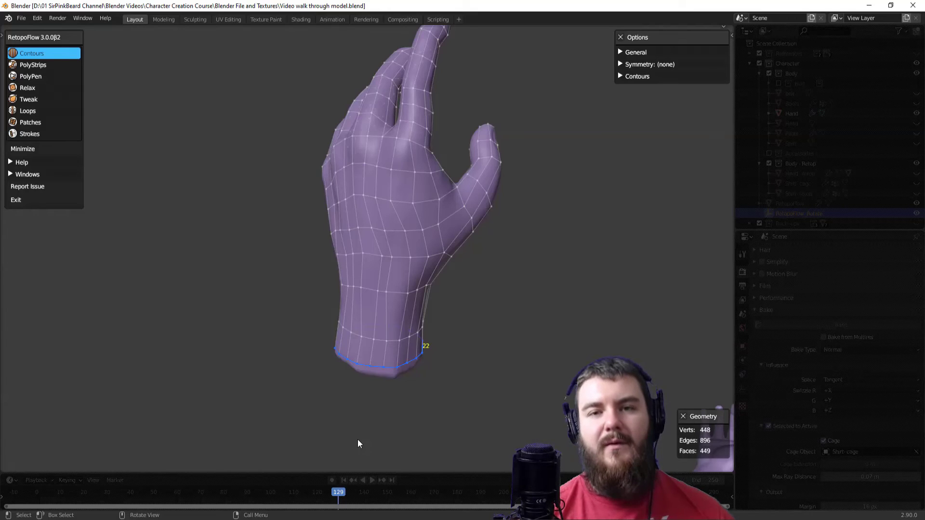
middle_drag(440, 374, 498, 389)
middle_drag(444, 372, 442, 279)
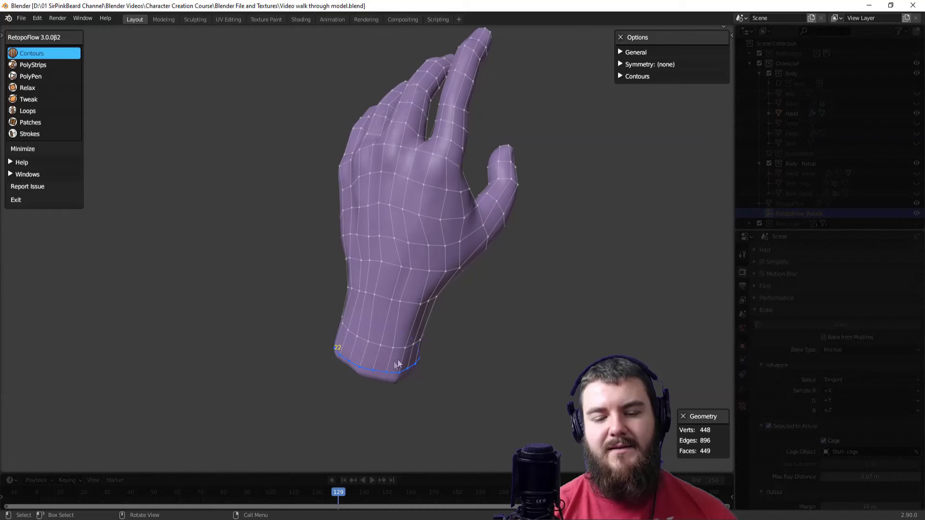
middle_drag(446, 339, 474, 340)
key(3)
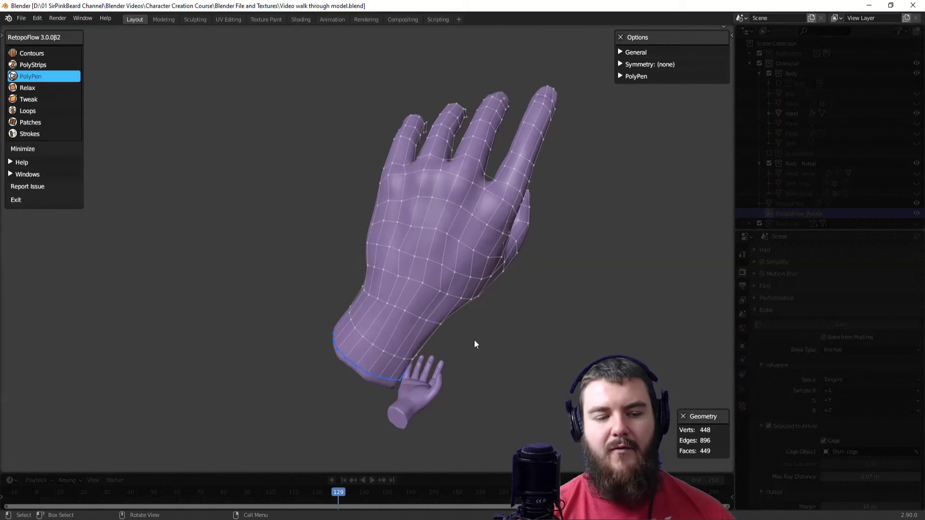
key(4)
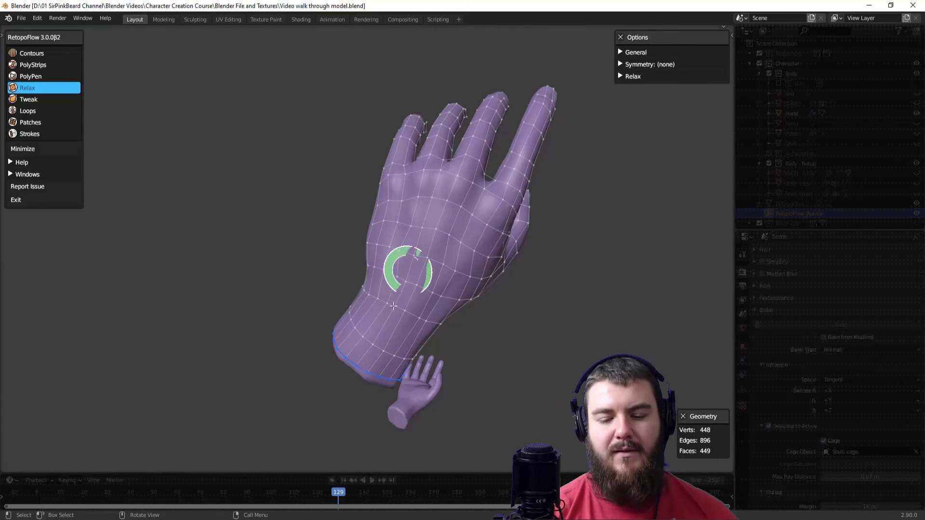
mouse_move(402, 284)
middle_down()
mouse_move(447, 298)
mouse_move(434, 261)
middle_up()
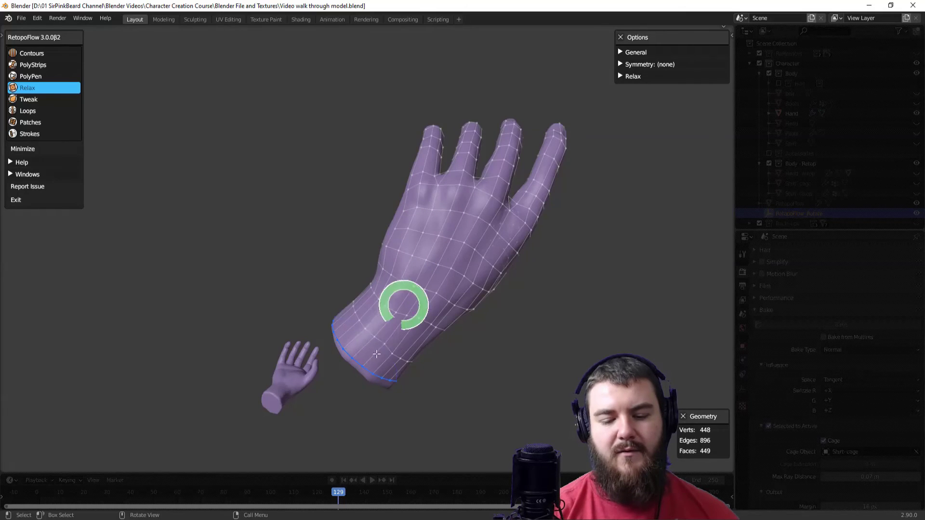
middle_drag(403, 306, 423, 323)
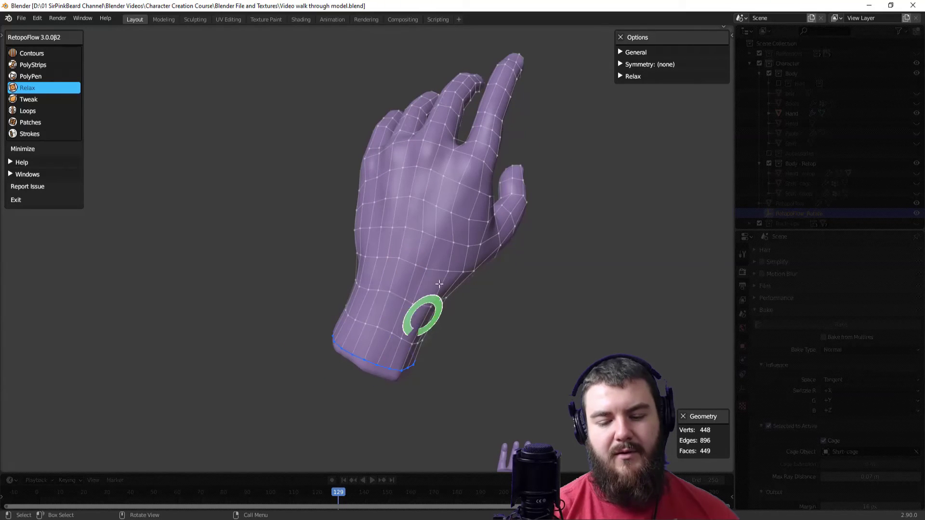
mouse_move(442, 320)
middle_down()
mouse_move(410, 282)
mouse_move(356, 347)
mouse_move(332, 406)
mouse_move(305, 252)
middle_up()
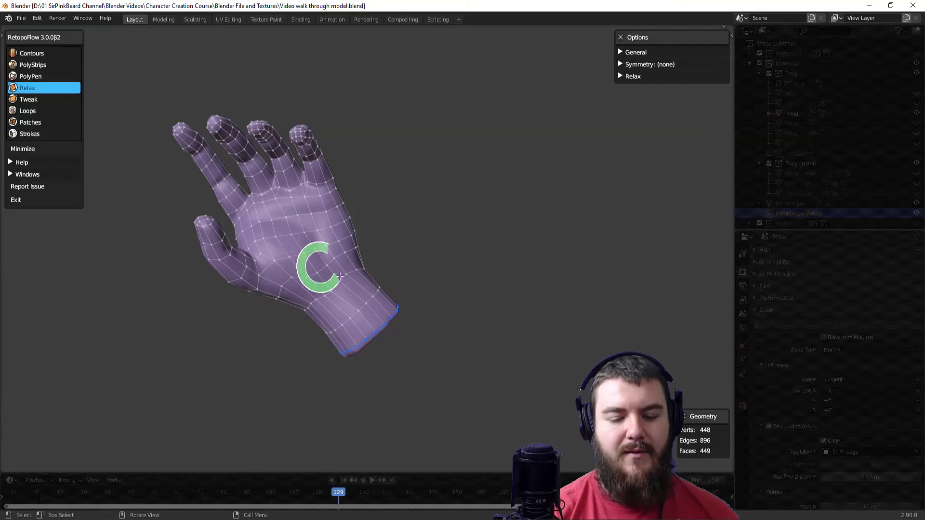
- Adjust the vertices at the heel of the palm and the thumb side of the wrist with the Tweak brush
key(6)
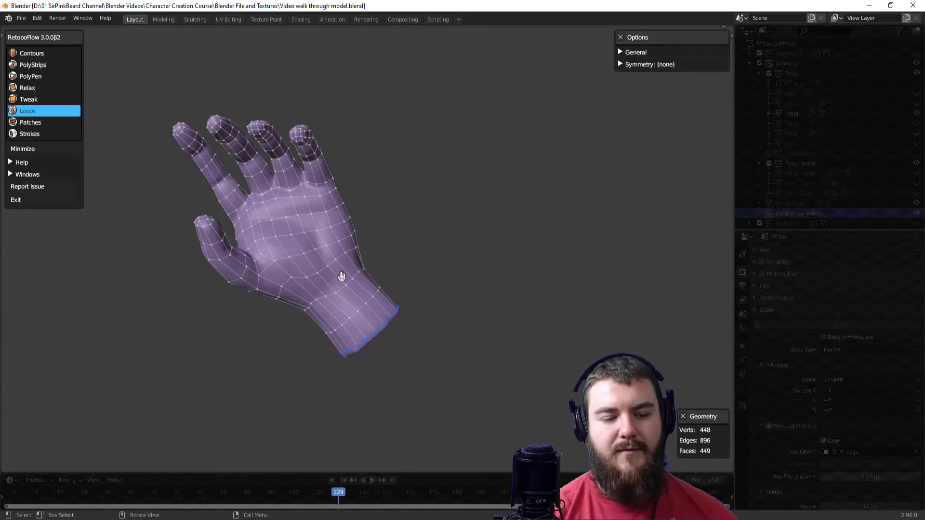
key(7)
middle_drag(351, 278, 368, 289)
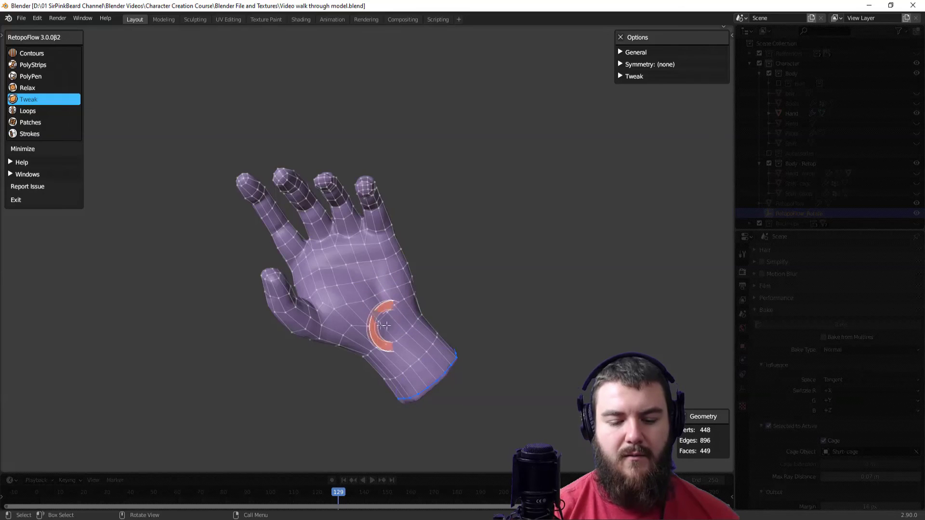
middle_drag(403, 357, 431, 313)
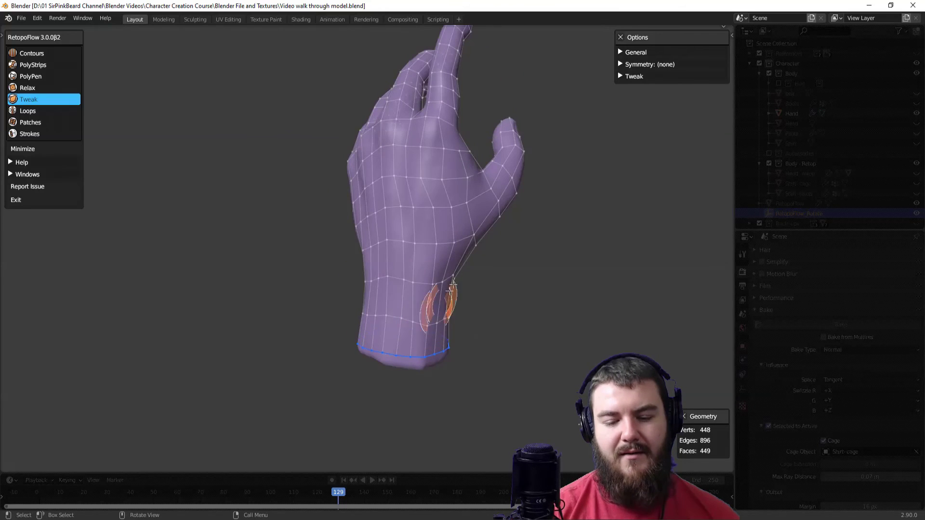
- Insert three extra edge loops around the wrist with the Loops tool
key(3)
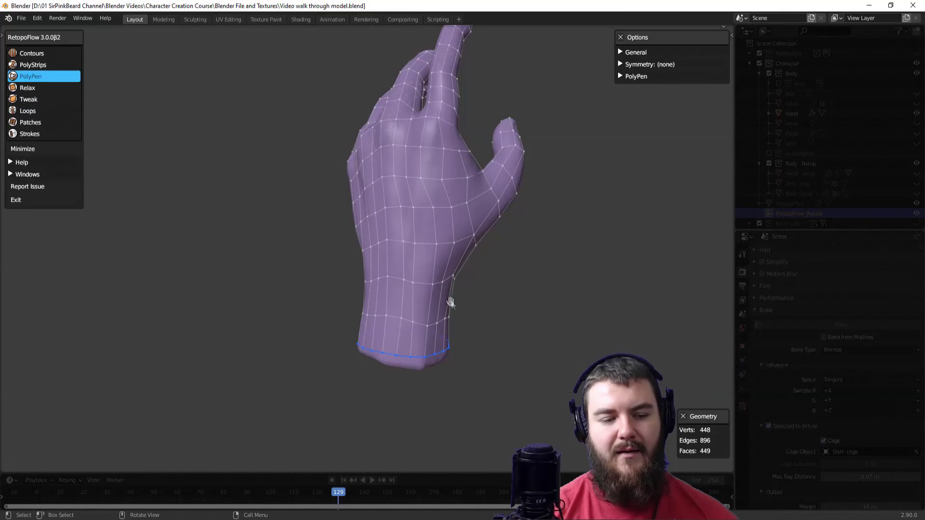
key(6)
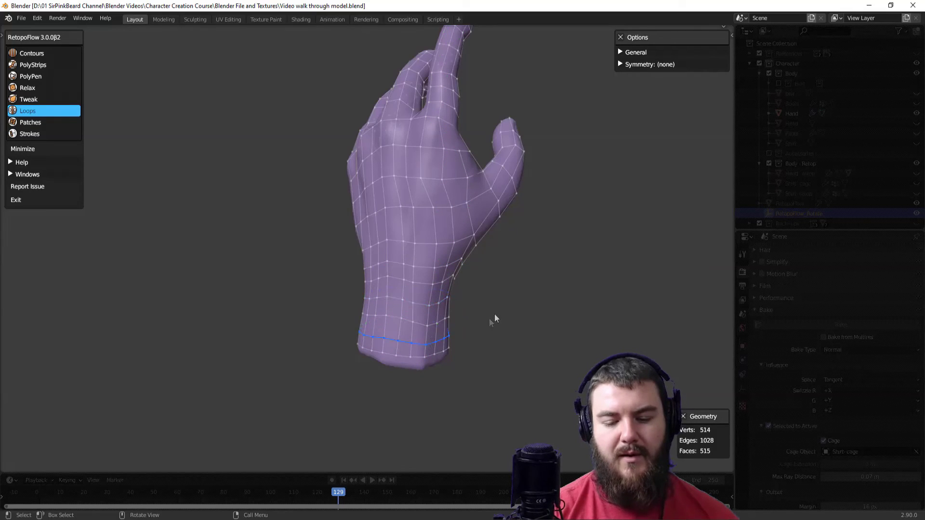
middle_drag(495, 318, 472, 317)
- Insert additional edge loops around the fingers and the thumb's base with the Loops tool
middle_drag(546, 240, 508, 308)
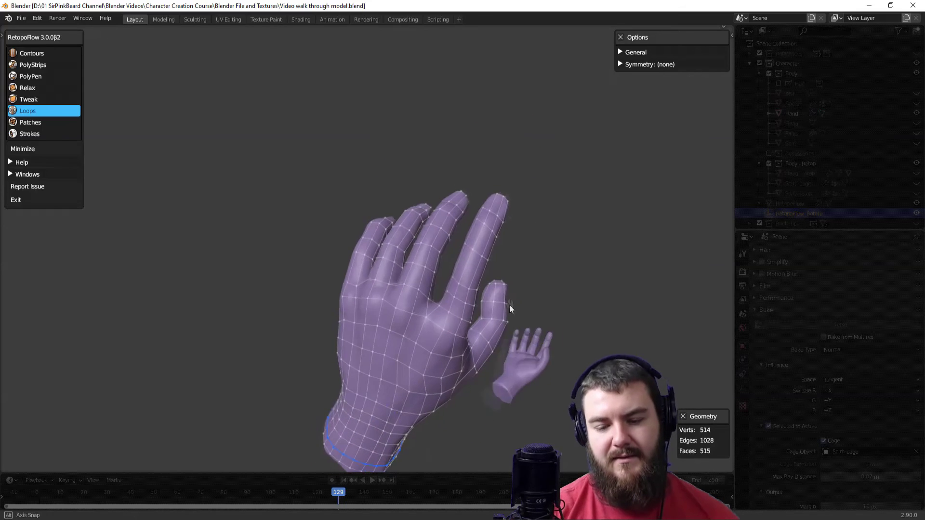
ctrl+click(466, 268)
middle_drag(444, 291, 530, 309)
click(405, 289)
middle_drag(405, 289, 341, 309)
middle_drag(363, 341, 455, 347)
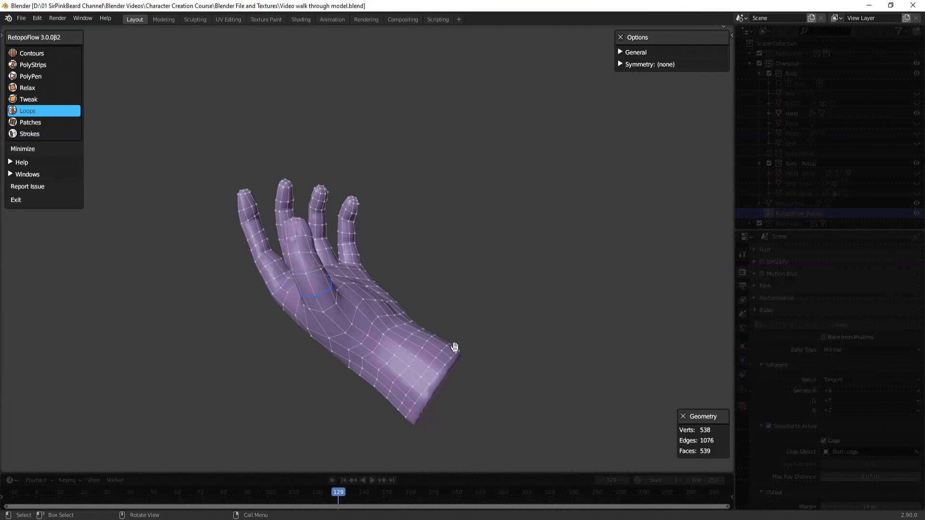
middle_drag(480, 284, 344, 220)
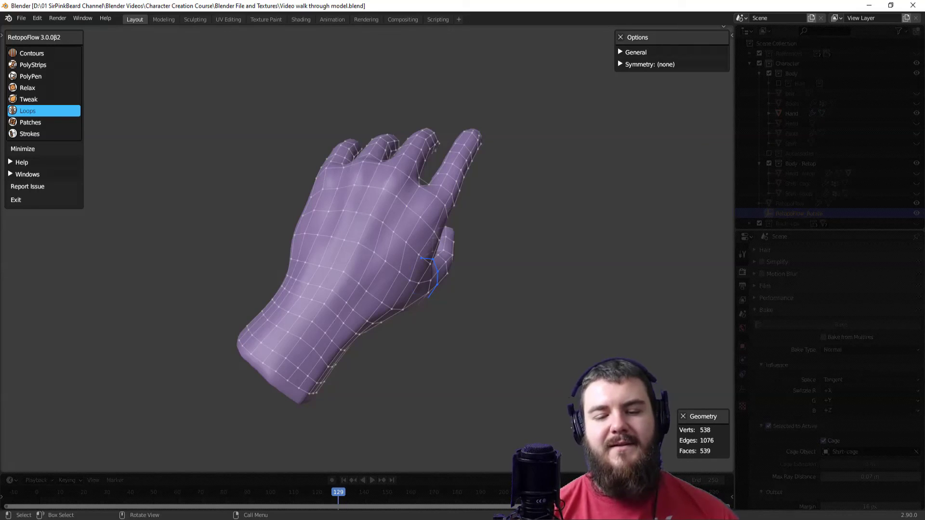
middle_drag(581, 354, 594, 310)
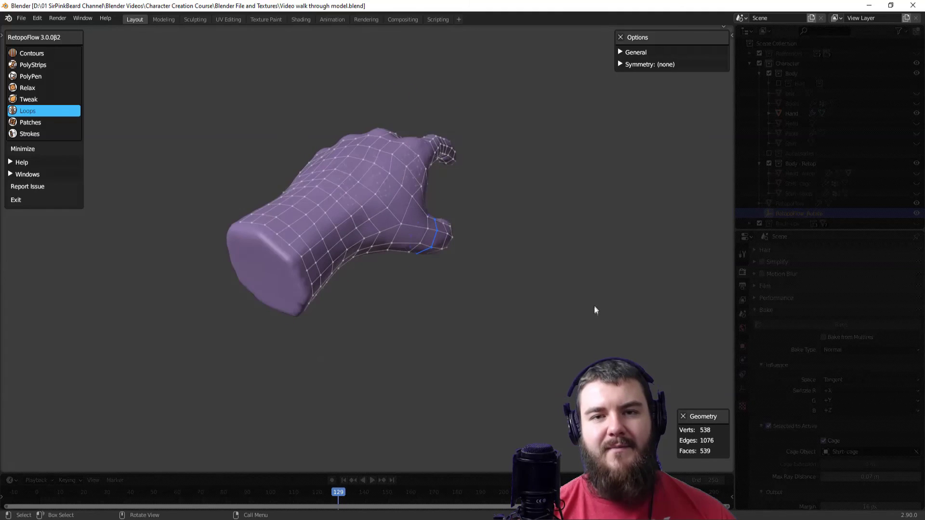
- Leave RetopoFlow, shade the hand retop object smooth and set its Auto Smooth angle to 69°
key(Tab)
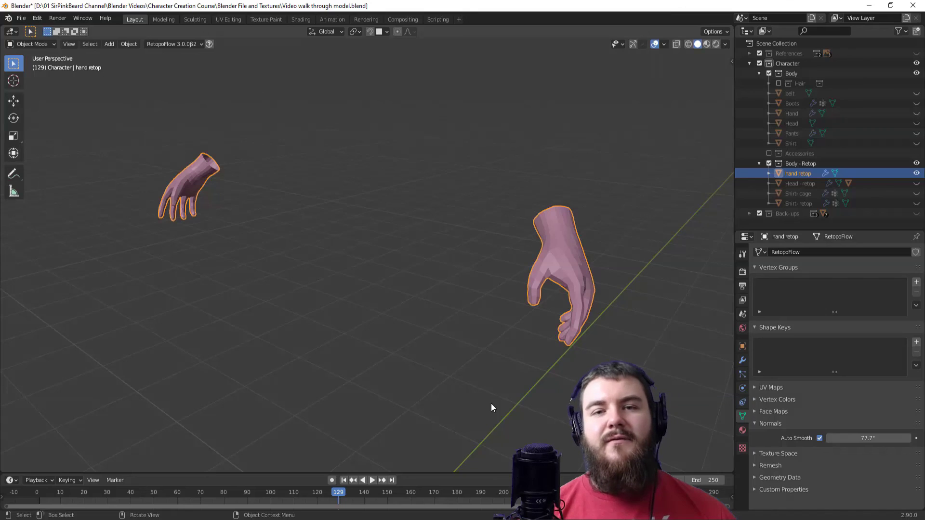
right_click(576, 244)
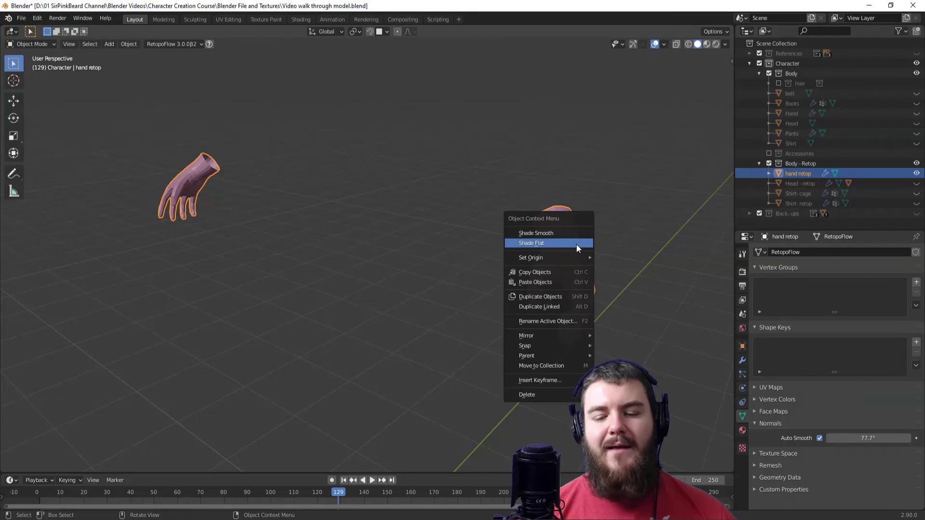
click(571, 234)
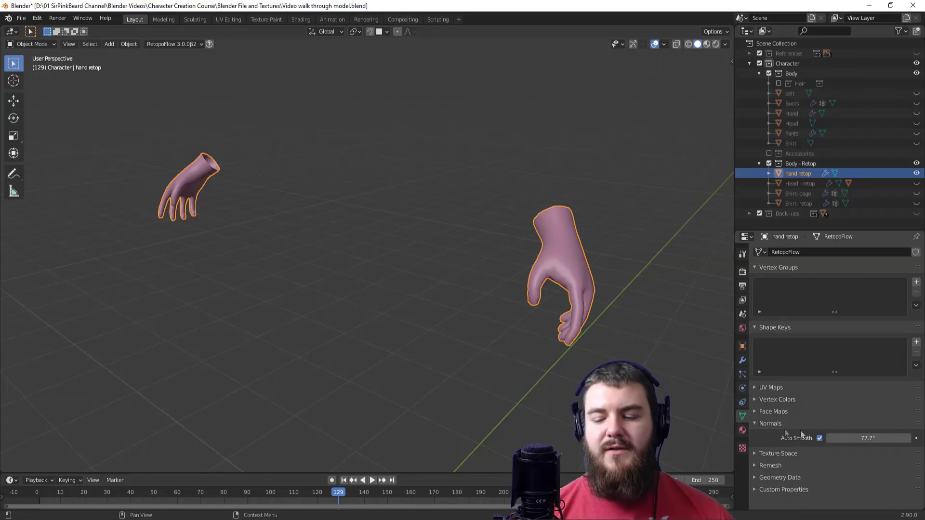
middle_drag(568, 357, 534, 340)
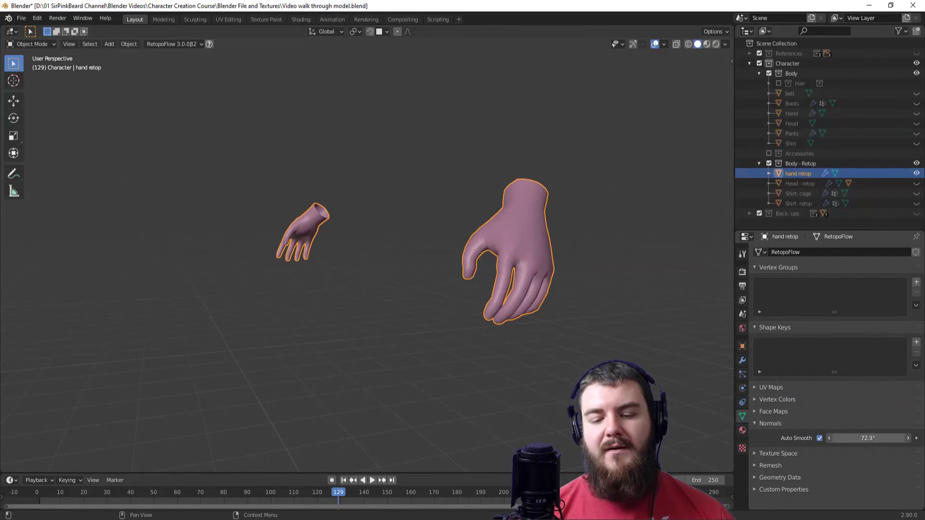
middle_drag(578, 366, 610, 385)
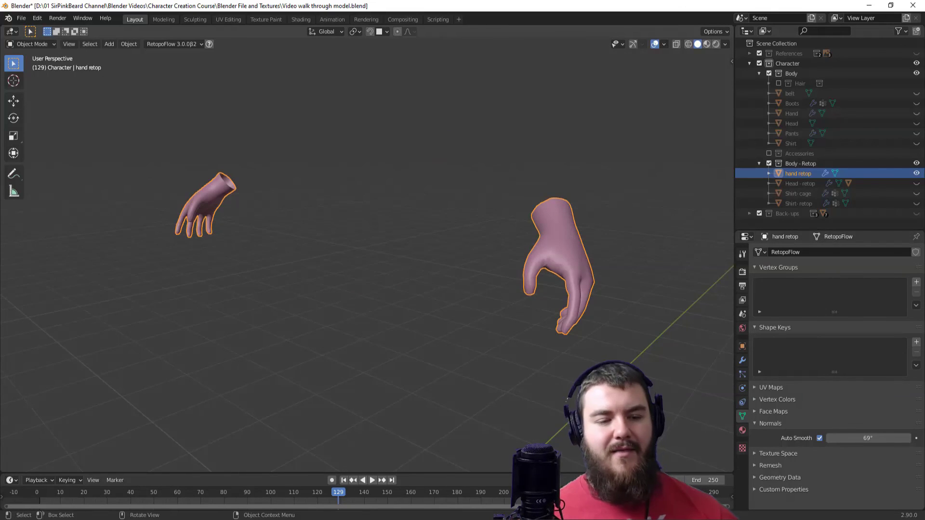